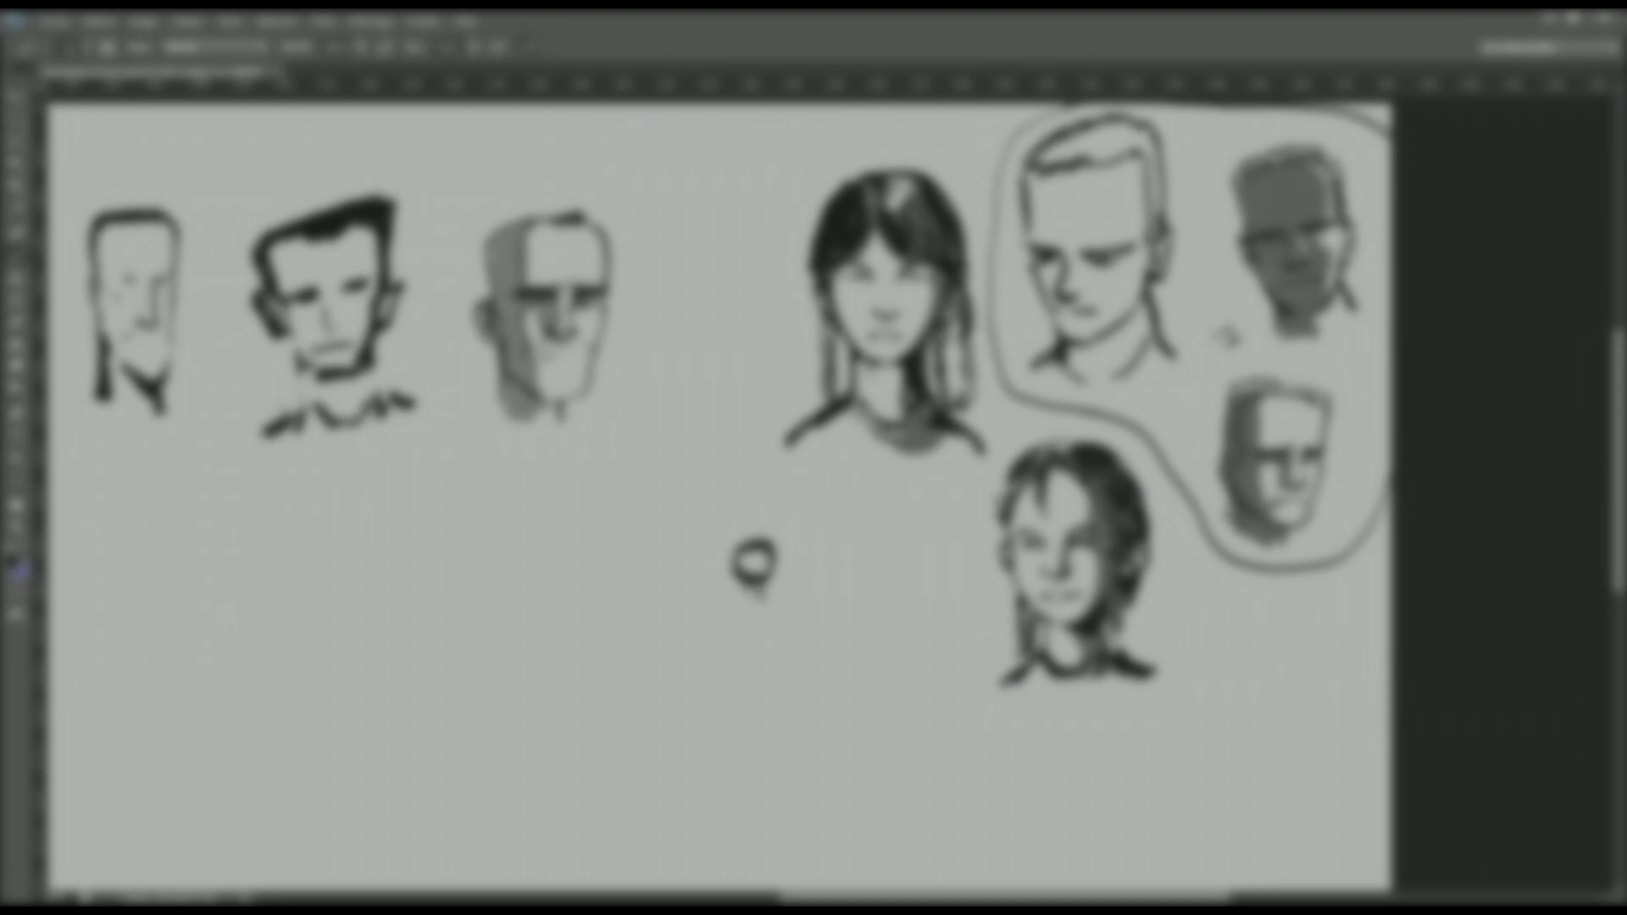
Sketch a small stick figure's body and left arm below the heads, then mirror the canvas horizontally.
{"action": "key", "text": "ctrl+z"}
{"action": "mouse_move", "coordinate": [763, 626]}
{"action": "left_mouse_down"}
{"action": "mouse_move", "coordinate": [778, 707]}
{"action": "mouse_move", "coordinate": [759, 704]}
{"action": "mouse_move", "coordinate": [743, 659]}
{"action": "mouse_move", "coordinate": [729, 710]}
{"action": "mouse_move", "coordinate": [714, 708]}
{"action": "mouse_move", "coordinate": [732, 651]}
{"action": "left_mouse_up"}
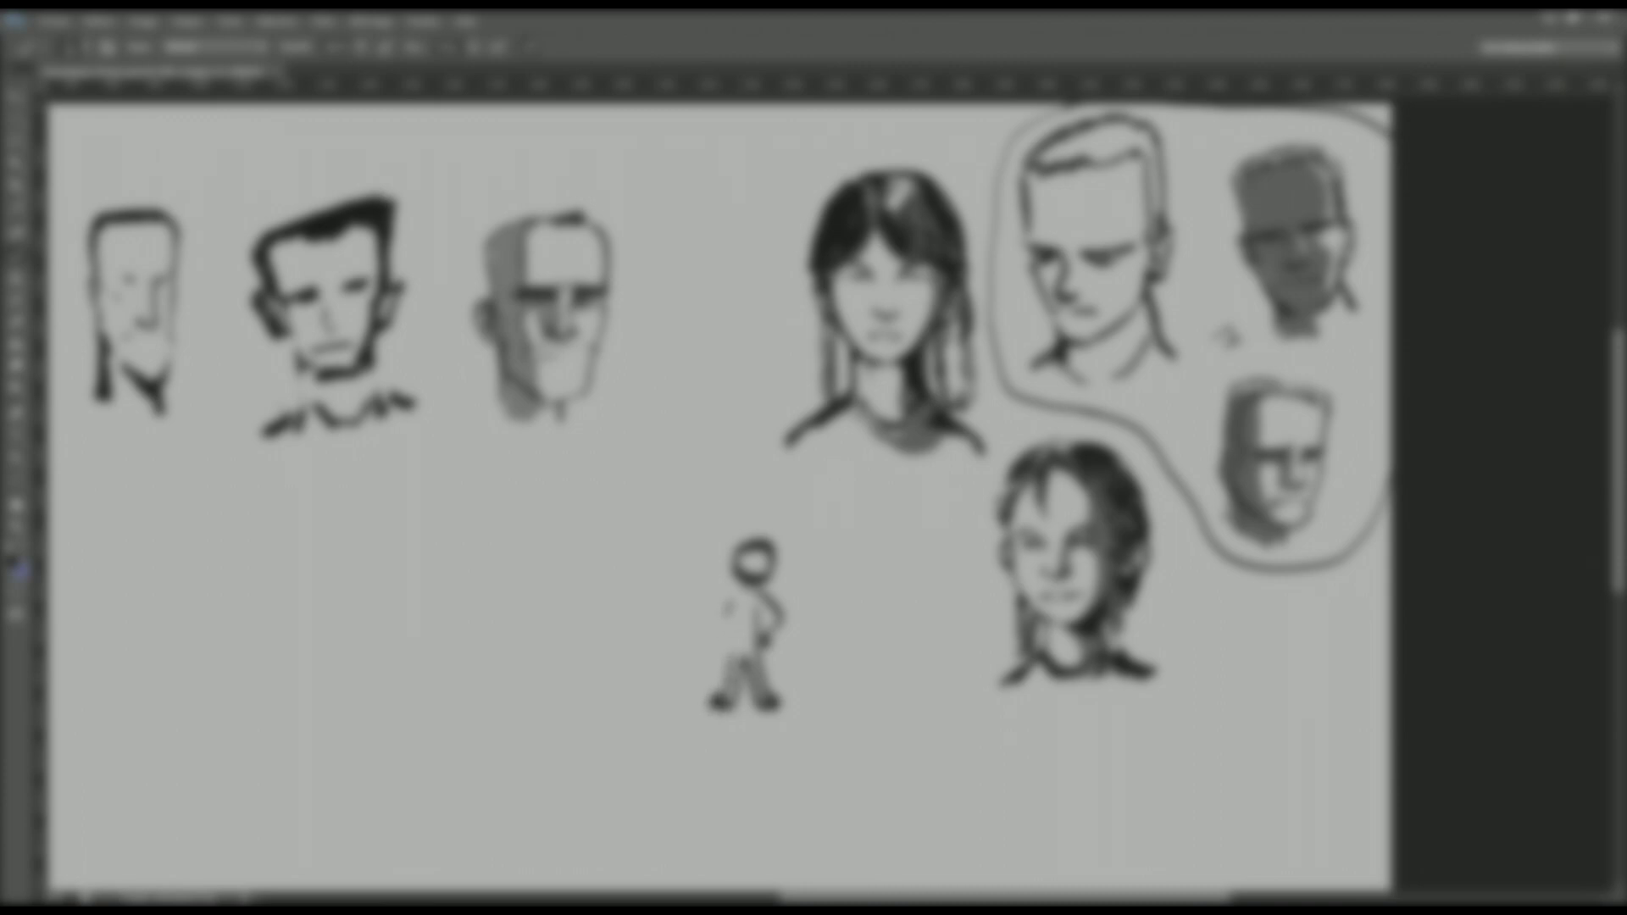
{"action": "mouse_move", "coordinate": [736, 587]}
{"action": "left_mouse_down"}
{"action": "mouse_move", "coordinate": [714, 629]}
{"action": "mouse_move", "coordinate": [727, 644]}
{"action": "left_mouse_up"}
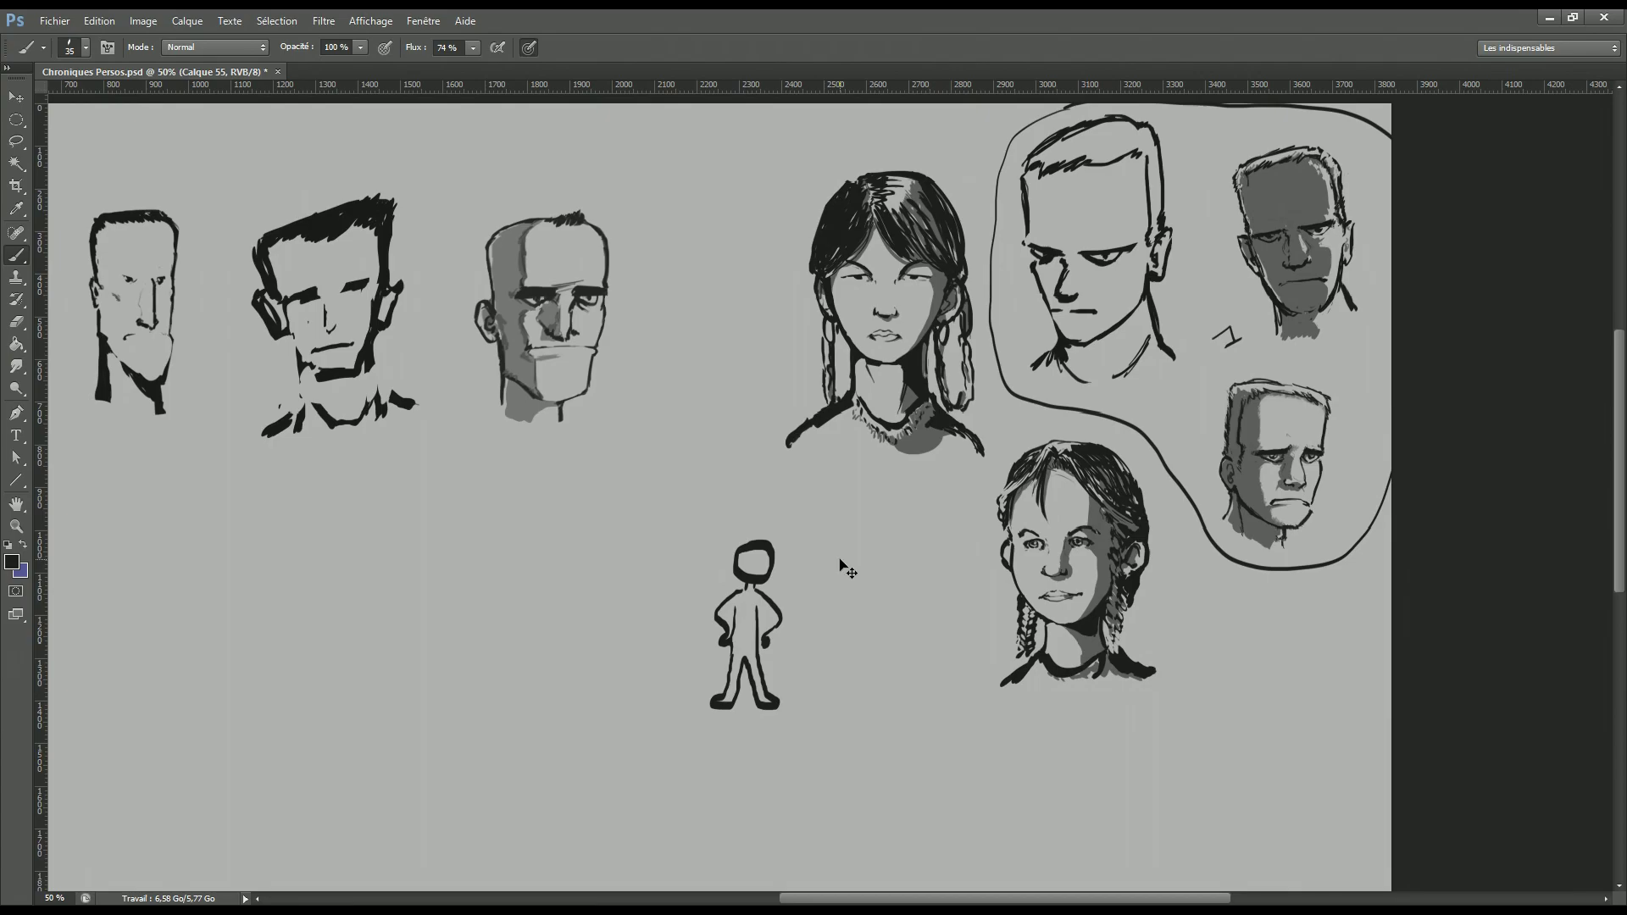
{"action": "key", "text": "ctrl+shift+h"}
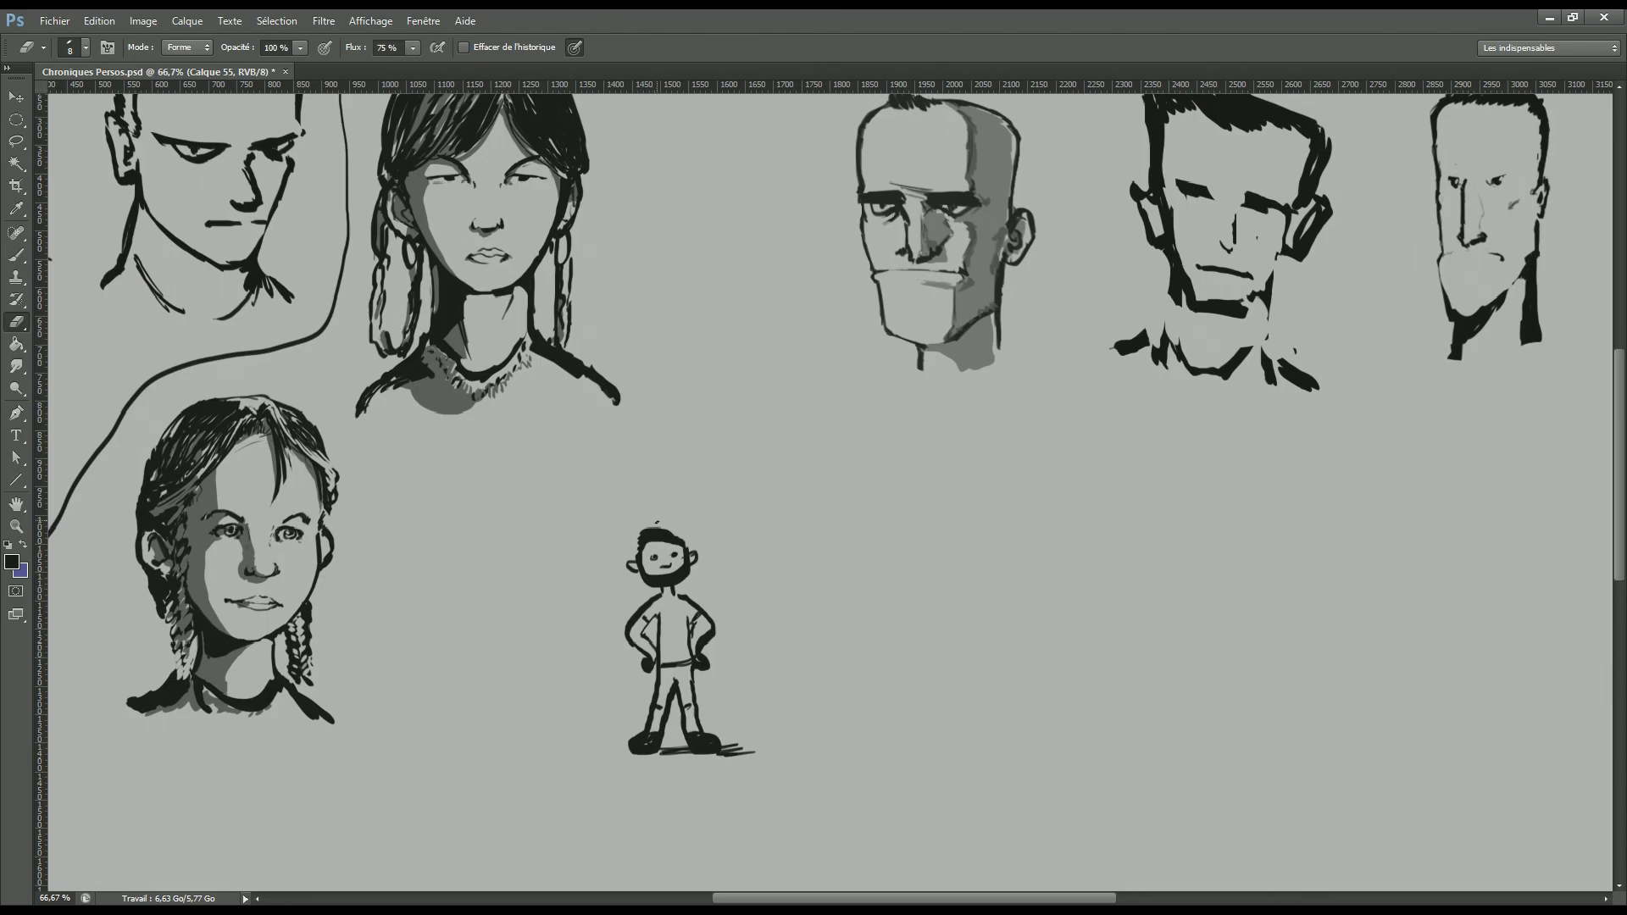
Clean up the top of the figure's hair and add a collar stroke at its neck.
{"action": "left_click_drag", "start_coordinate": [661, 530], "coordinate": [642, 533]}
{"action": "key", "text": "b"}
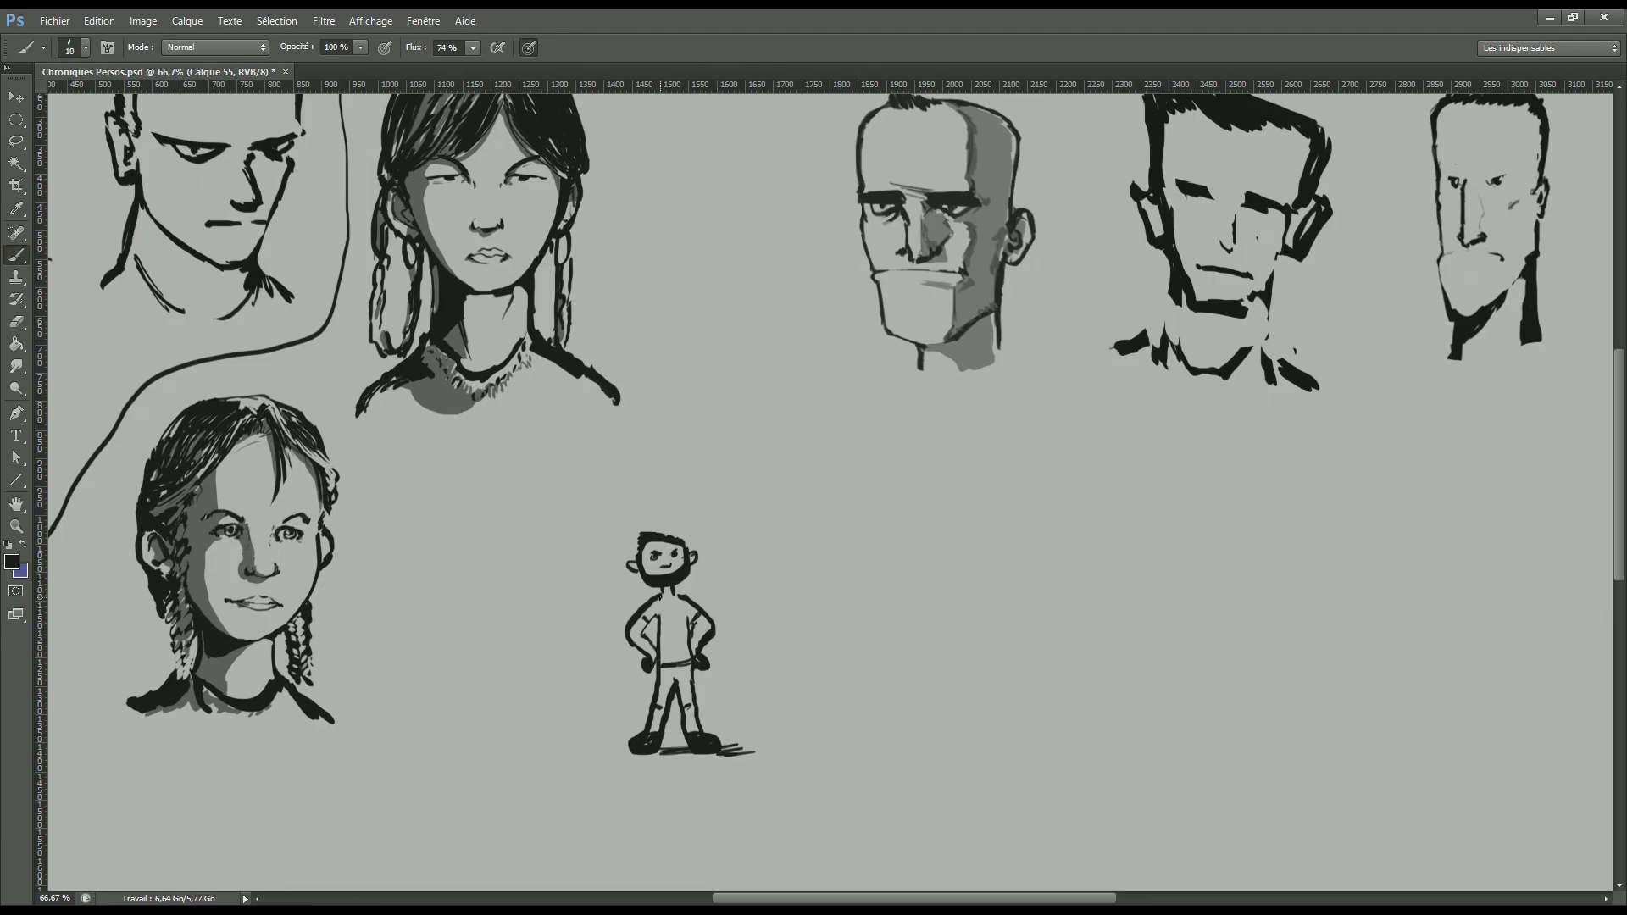
{"action": "left_click_drag", "start_coordinate": [660, 596], "coordinate": [676, 602]}
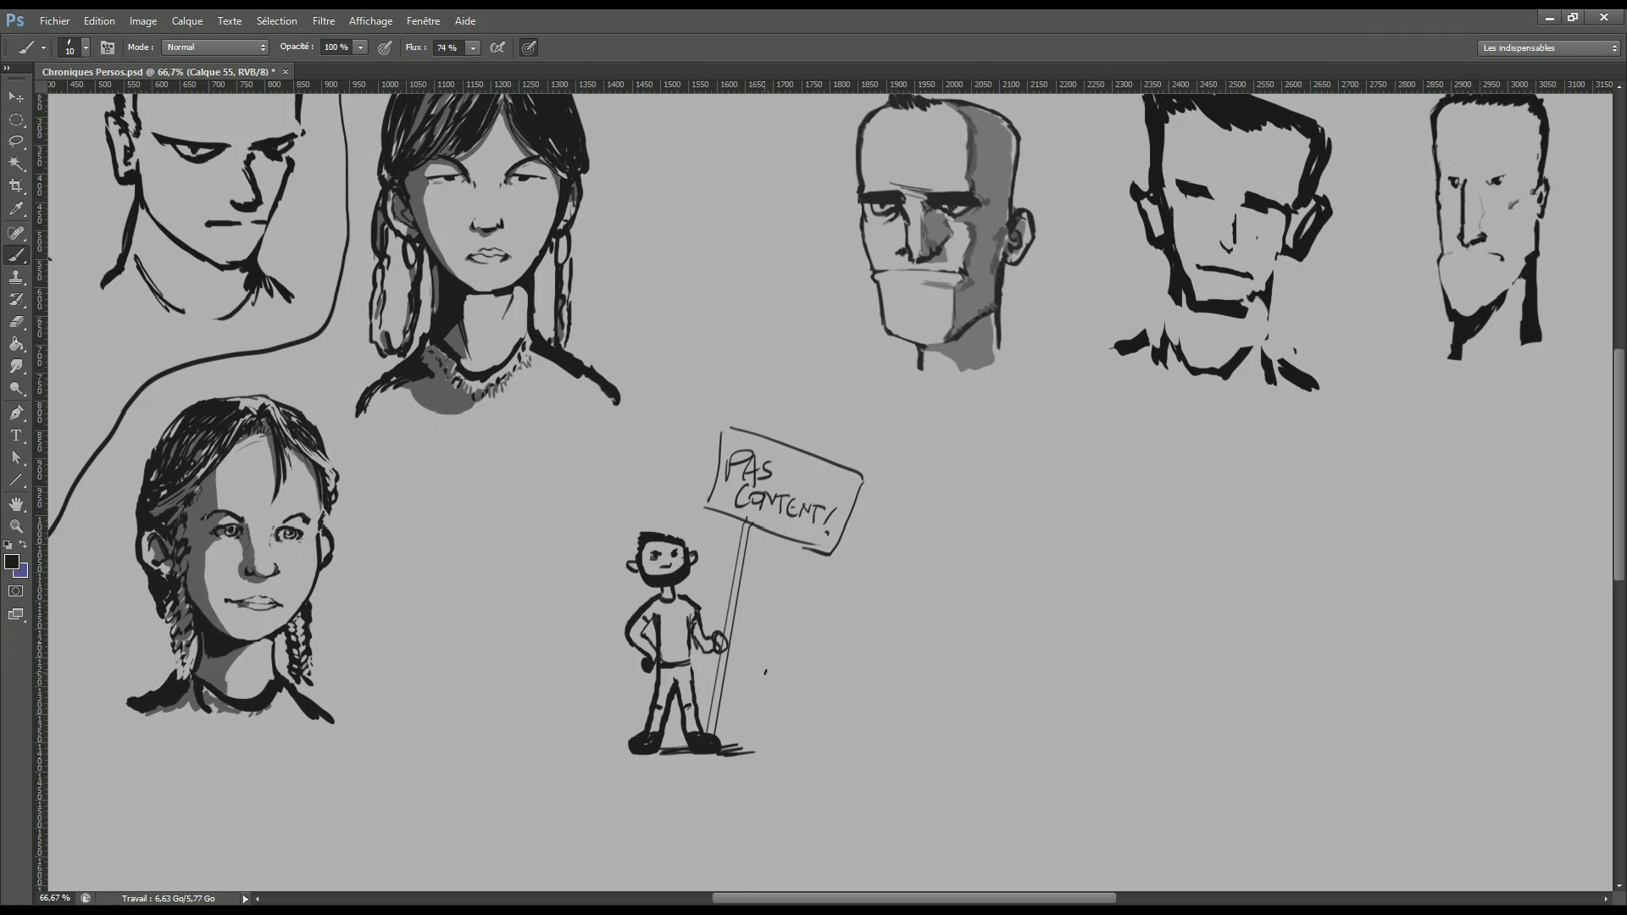
{"action": "key", "text": "e"}
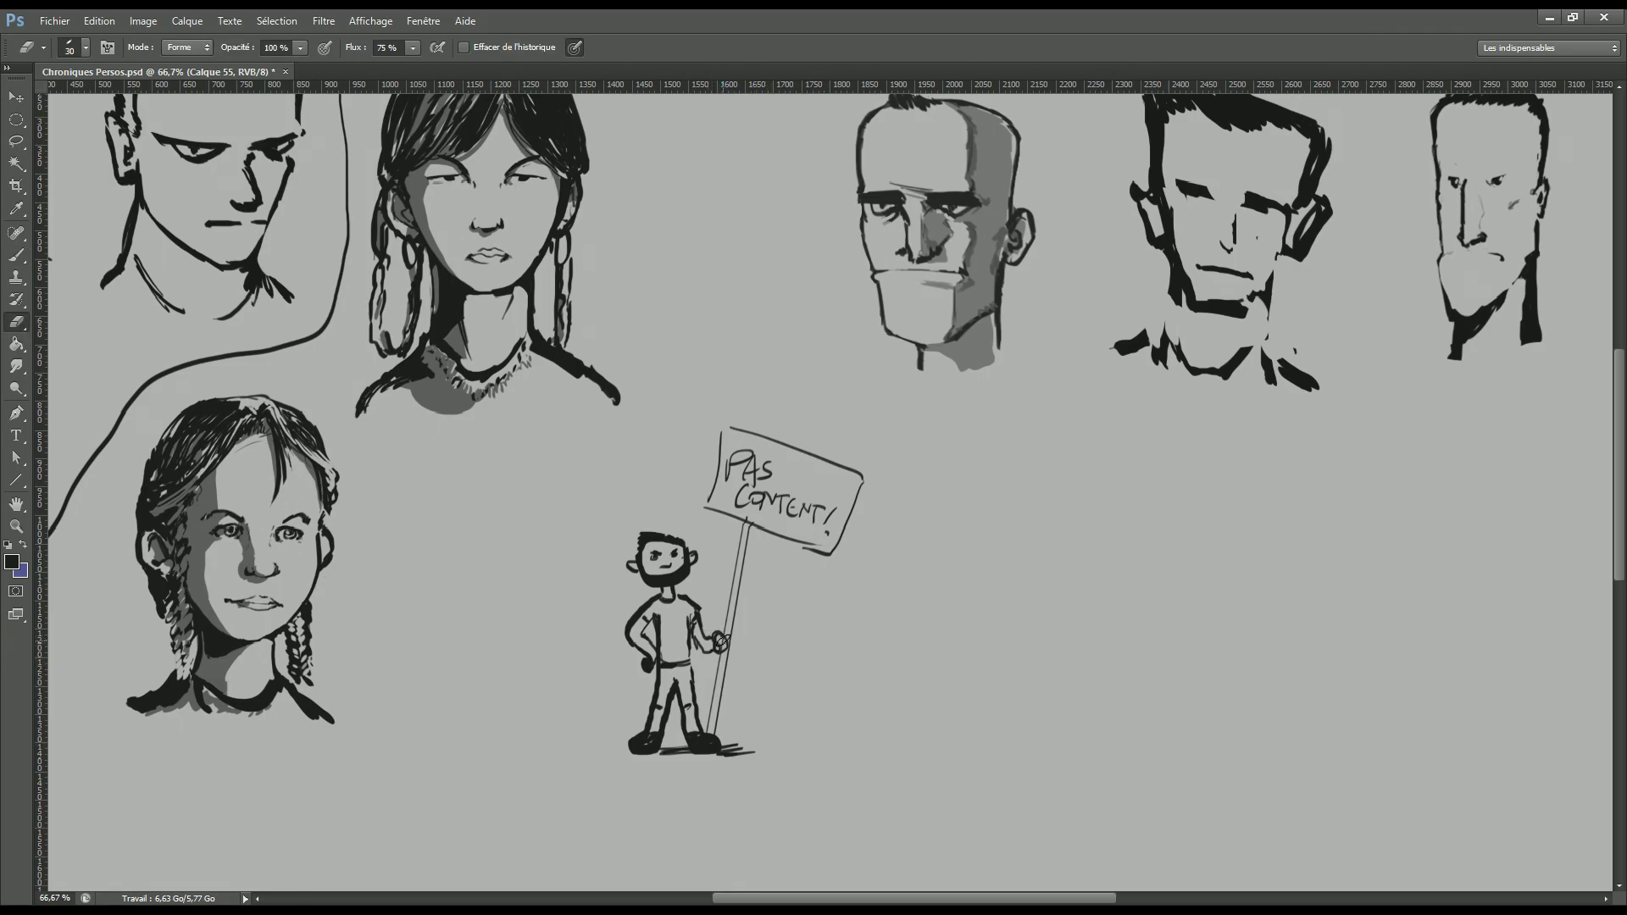
Draw a cone hat on the protester, lighten its brim line, and save.
{"action": "key", "text": "b"}
{"action": "left_click_drag", "start_coordinate": [651, 469], "coordinate": [643, 534]}
{"action": "mouse_move", "coordinate": [653, 468]}
{"action": "left_mouse_down"}
{"action": "mouse_move", "coordinate": [674, 535]}
{"action": "mouse_move", "coordinate": [626, 540]}
{"action": "mouse_move", "coordinate": [690, 543]}
{"action": "mouse_move", "coordinate": [661, 495]}
{"action": "left_mouse_up"}
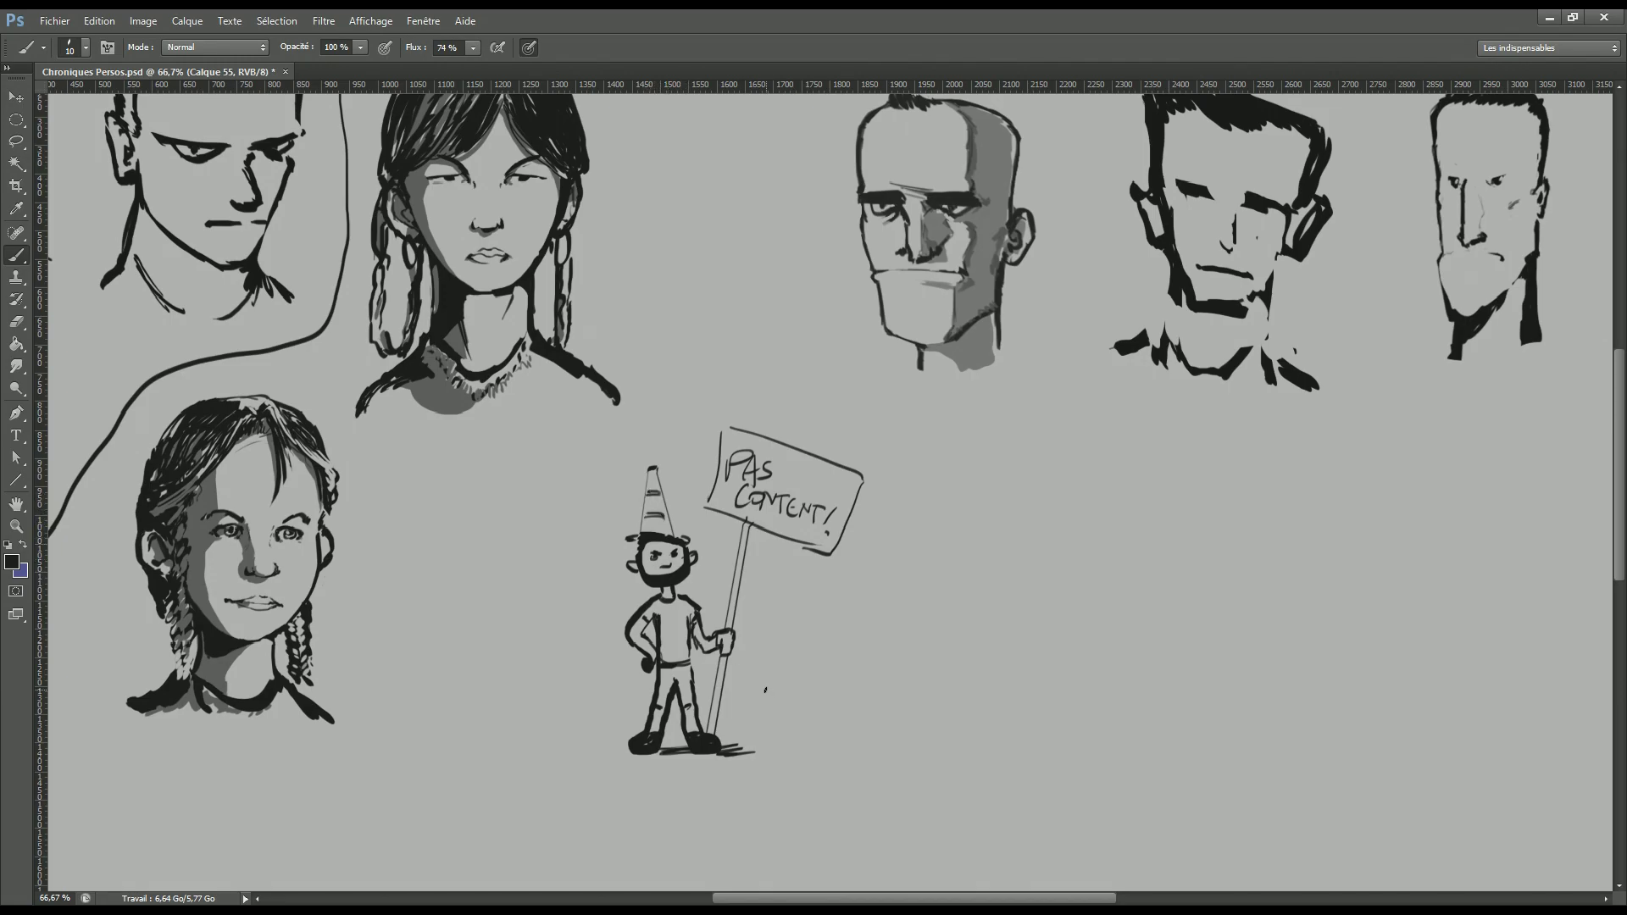
{"action": "key", "text": "e"}
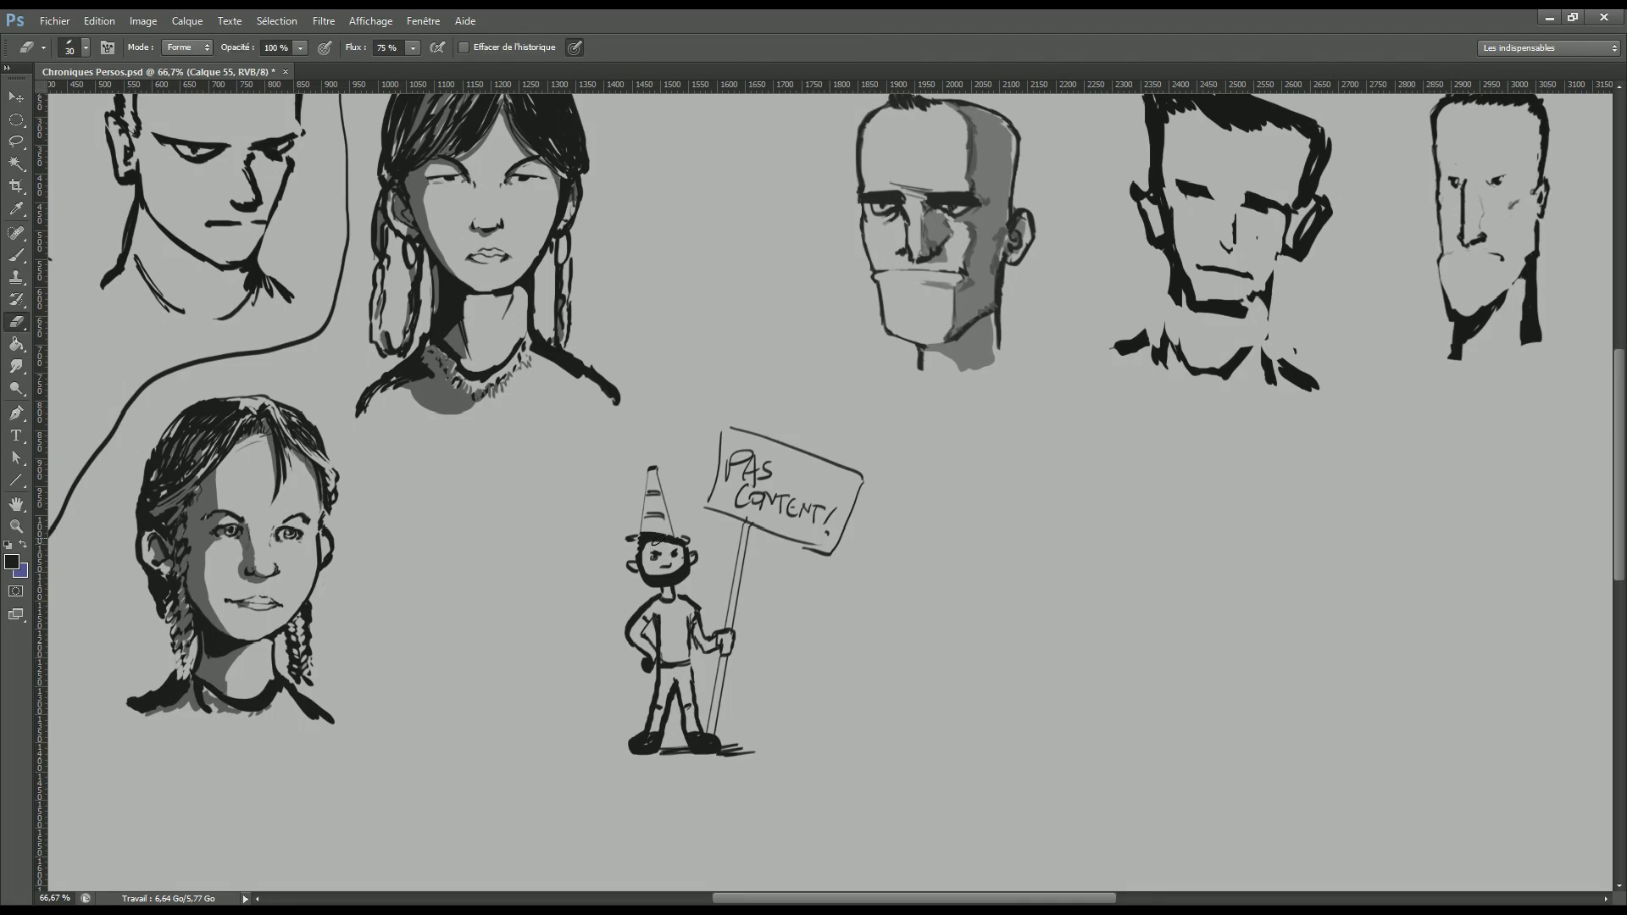
{"action": "left_click_drag", "start_coordinate": [670, 535], "coordinate": [634, 535]}
{"action": "key", "text": "ctrl+s"}
Save again, centre the view on the protester, and move the drawing right and down.
{"action": "key", "text": "b"}
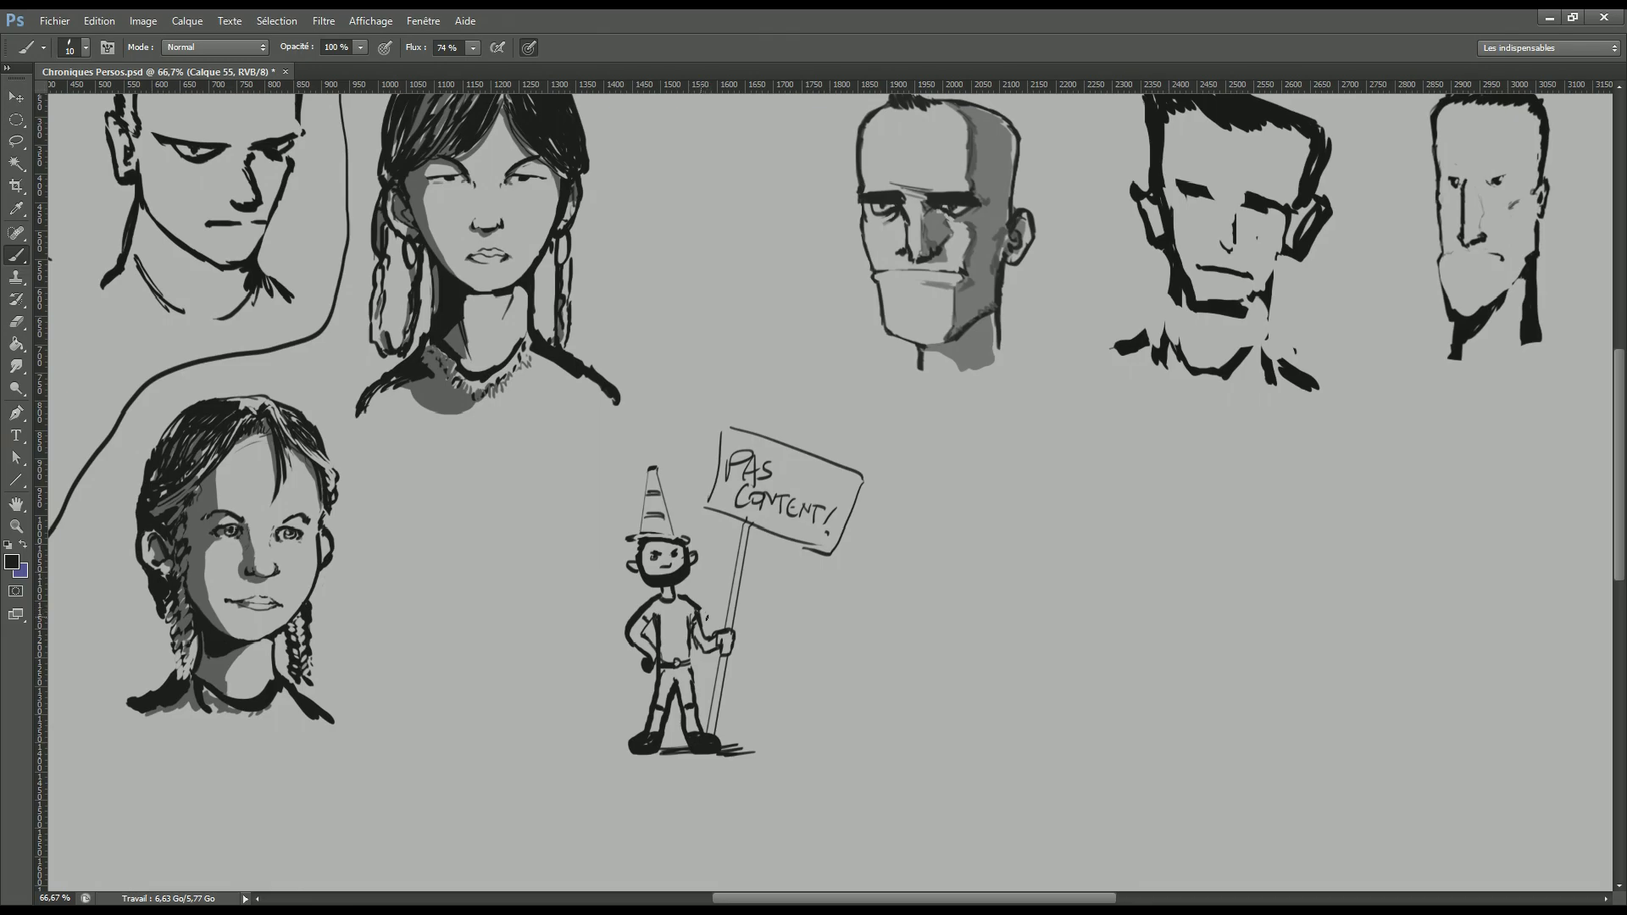
{"action": "key", "text": "ctrl+s"}
{"action": "key", "text": "e"}
{"action": "left_click_drag", "start_coordinate": [620, 672], "coordinate": [755, 674]}
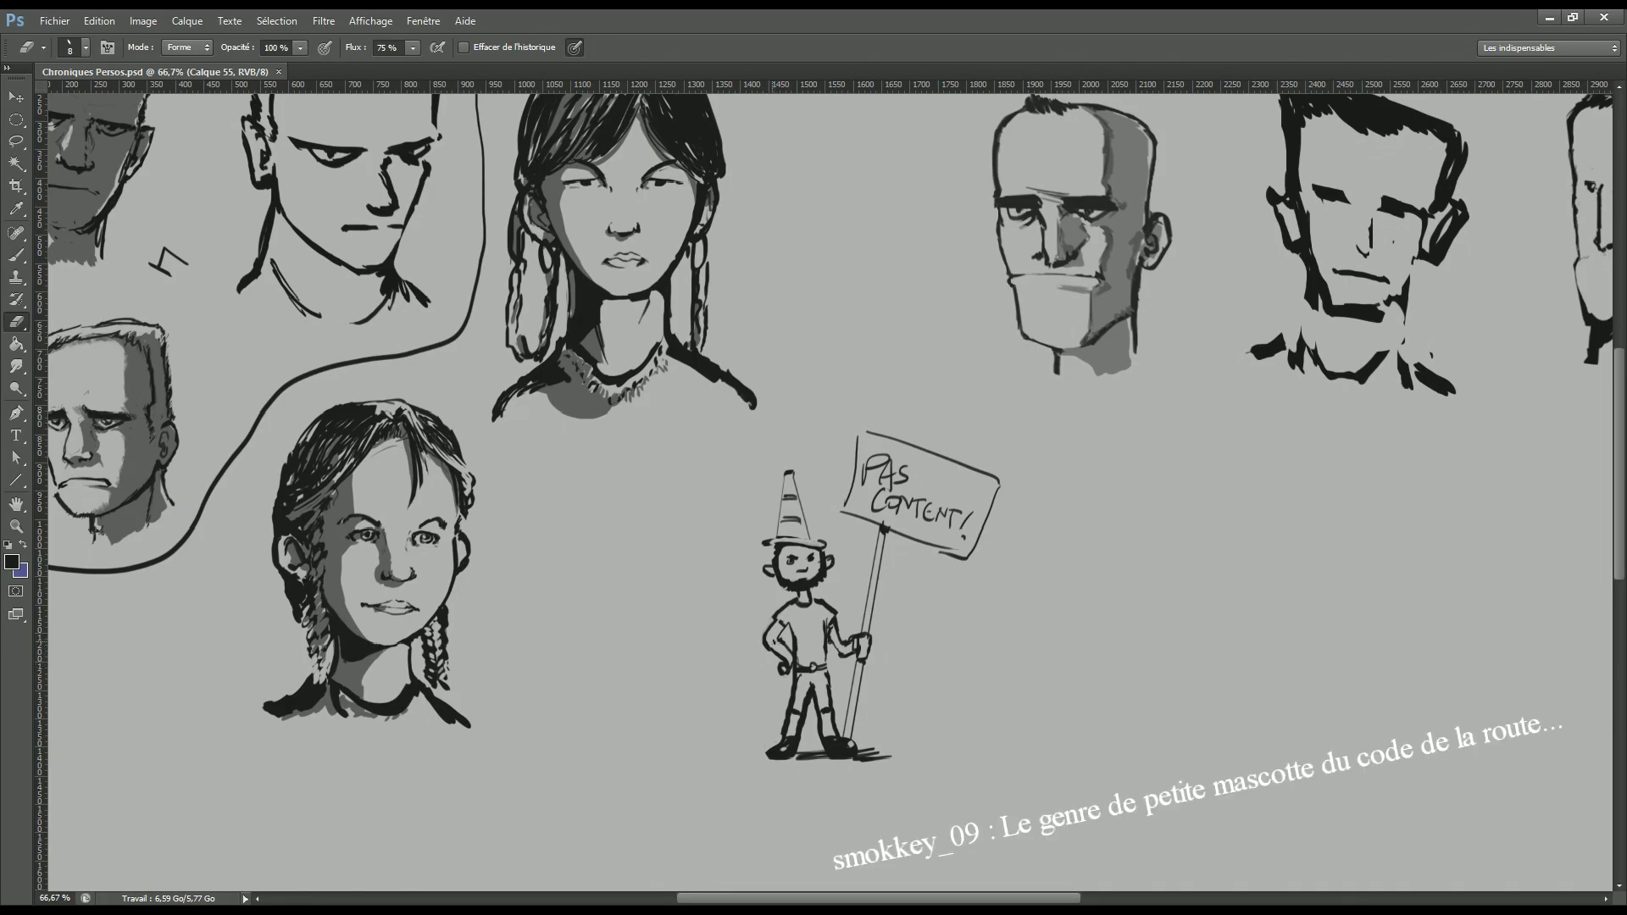
{"action": "key", "text": "v"}
{"action": "mouse_move", "coordinate": [846, 665]}
{"action": "left_mouse_down"}
{"action": "mouse_move", "coordinate": [904, 693]}
{"action": "mouse_move", "coordinate": [912, 680]}
{"action": "left_mouse_up"}
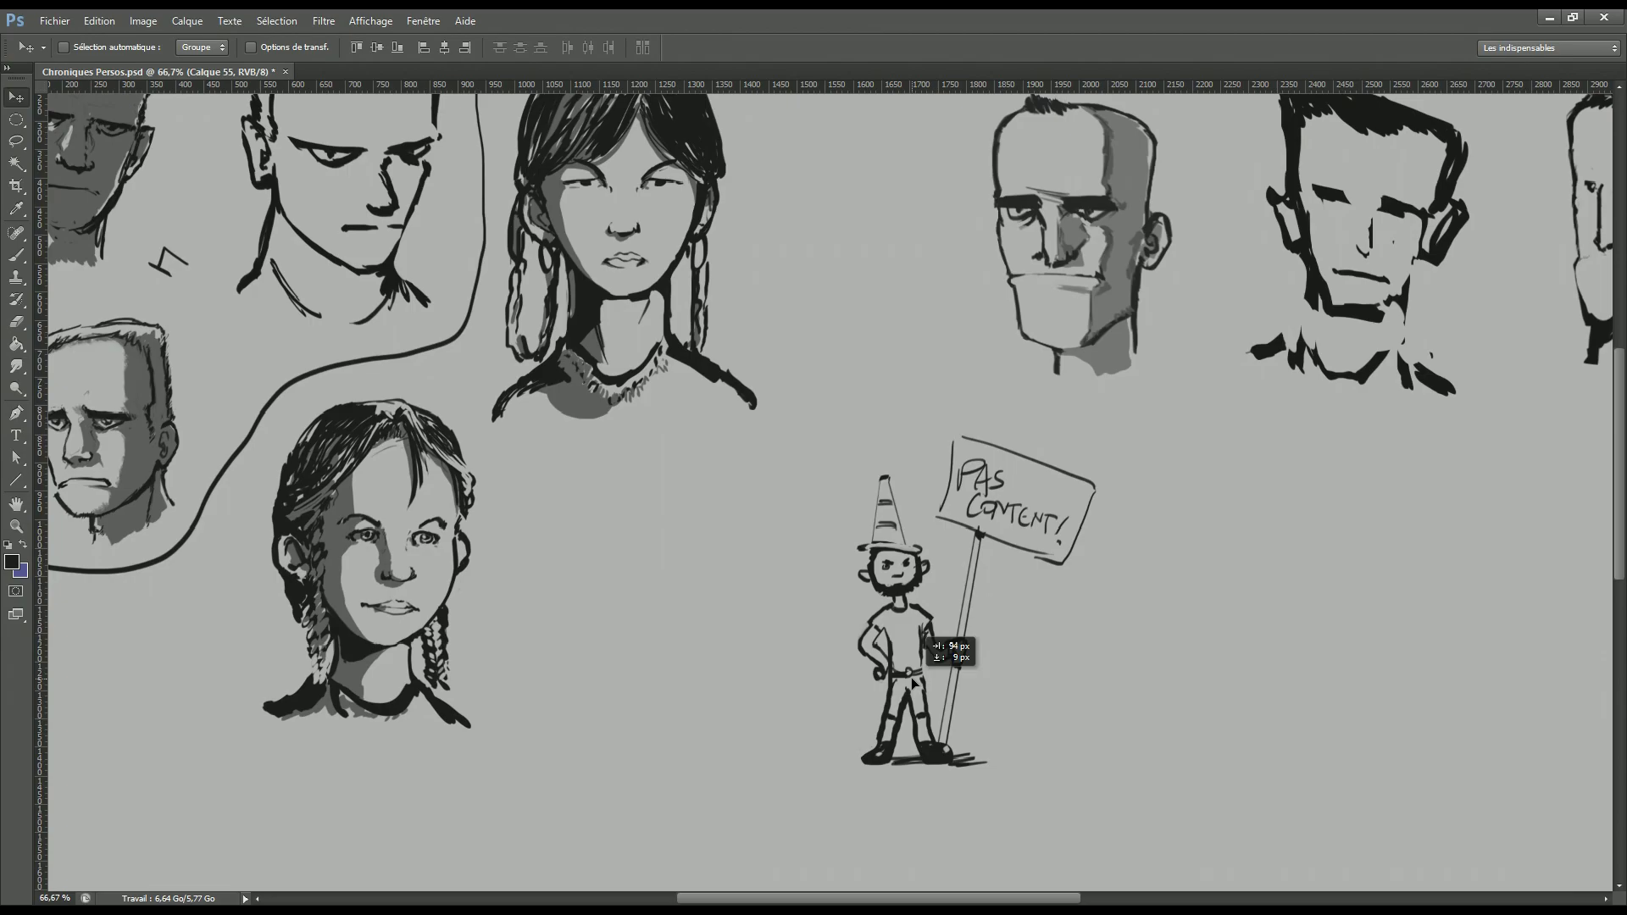
Drag the protester drawing right, then back left, fine-tuning it into its final spot.
{"action": "left_click_drag", "start_coordinate": [912, 680], "coordinate": [947, 662]}
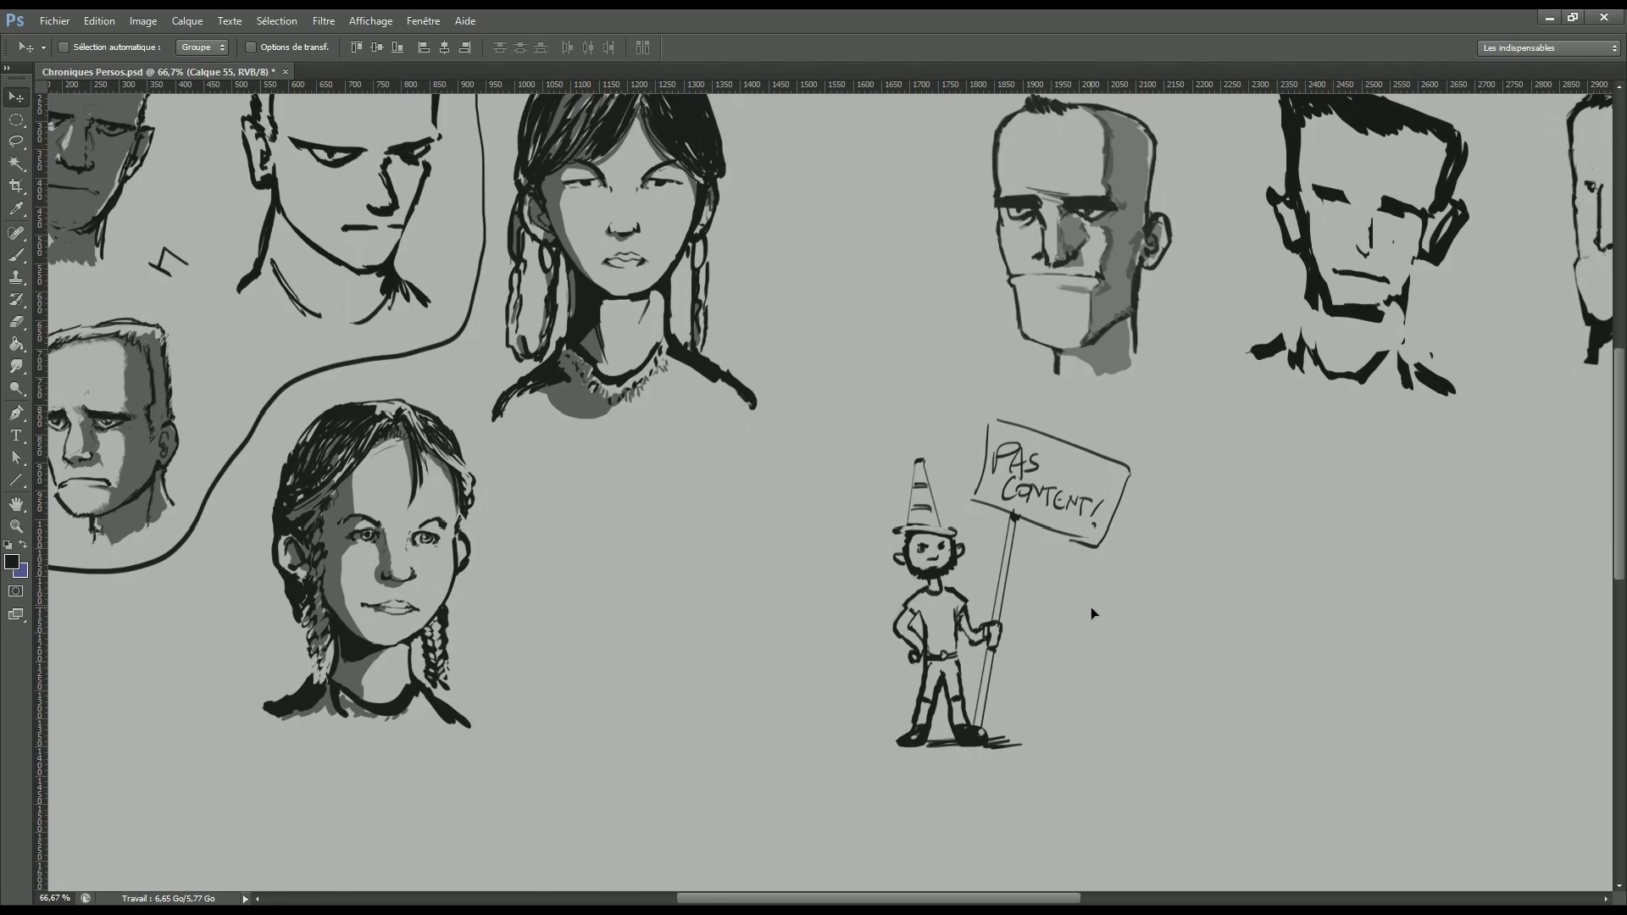
{"action": "mouse_move", "coordinate": [1095, 607]}
{"action": "left_mouse_down"}
{"action": "mouse_move", "coordinate": [973, 683]}
{"action": "mouse_move", "coordinate": [1013, 683]}
{"action": "mouse_move", "coordinate": [1006, 700]}
{"action": "left_mouse_up"}
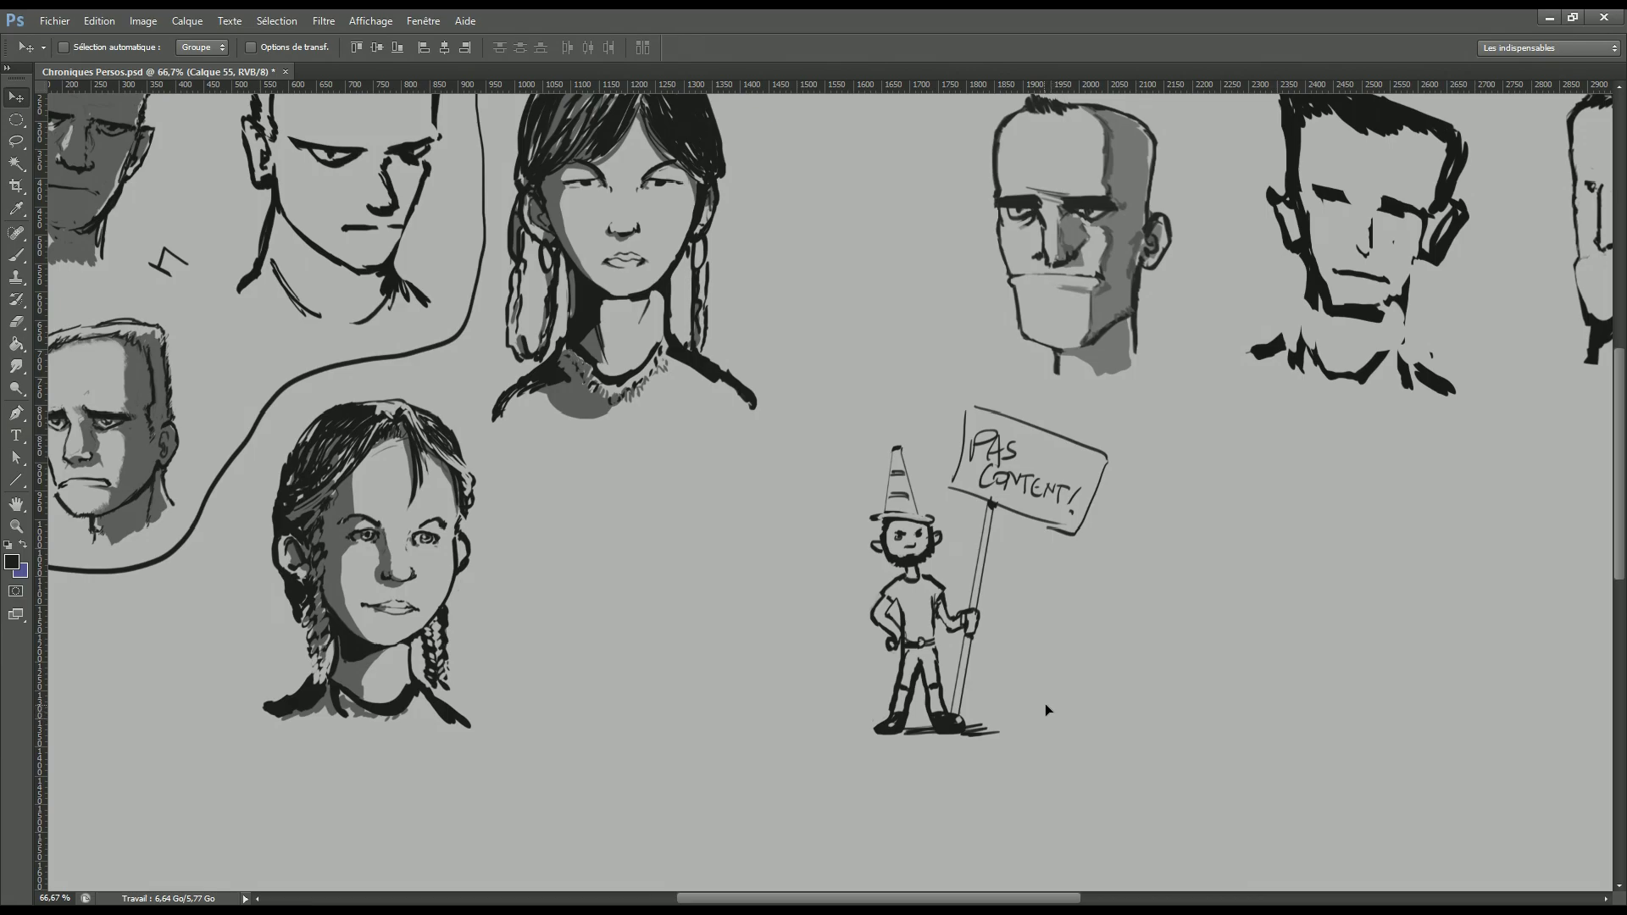
{"action": "mouse_move", "coordinate": [1010, 692]}
{"action": "left_mouse_down"}
{"action": "mouse_move", "coordinate": [956, 692]}
{"action": "mouse_move", "coordinate": [1003, 686]}
{"action": "left_mouse_up"}
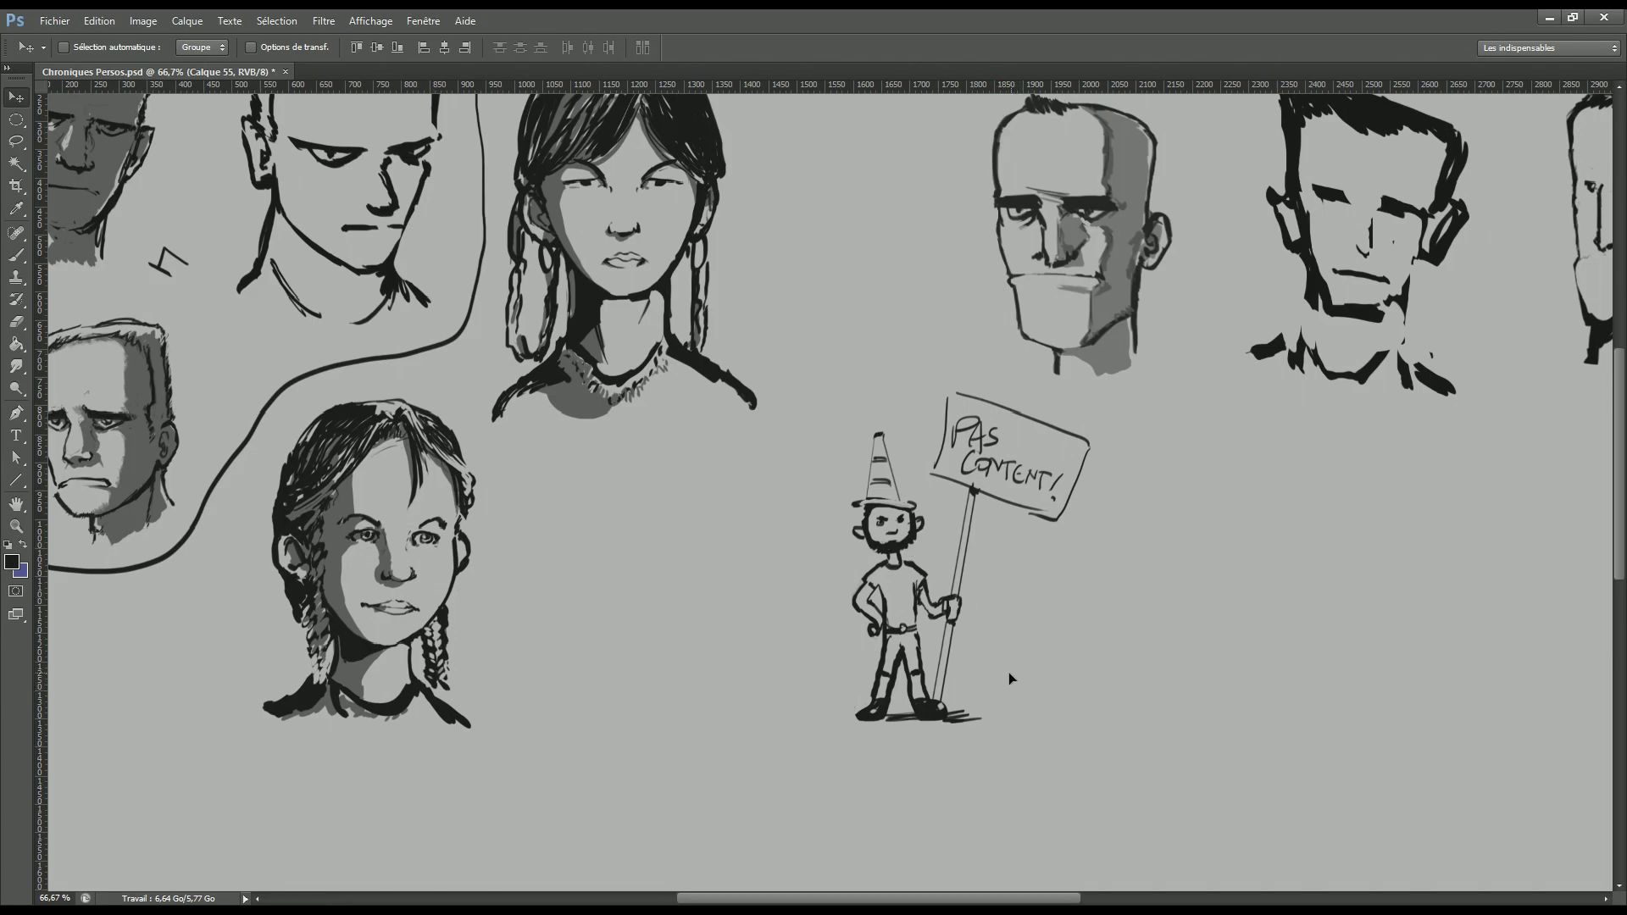
{"action": "mouse_move", "coordinate": [1007, 681]}
{"action": "left_mouse_down"}
{"action": "mouse_move", "coordinate": [992, 683]}
{"action": "mouse_move", "coordinate": [1032, 706]}
{"action": "mouse_move", "coordinate": [1000, 668]}
{"action": "mouse_move", "coordinate": [1104, 679]}
{"action": "mouse_move", "coordinate": [1090, 665]}
{"action": "mouse_move", "coordinate": [1034, 679]}
{"action": "mouse_move", "coordinate": [1141, 663]}
{"action": "mouse_move", "coordinate": [1061, 662]}
{"action": "mouse_move", "coordinate": [1000, 696]}
{"action": "left_mouse_up"}
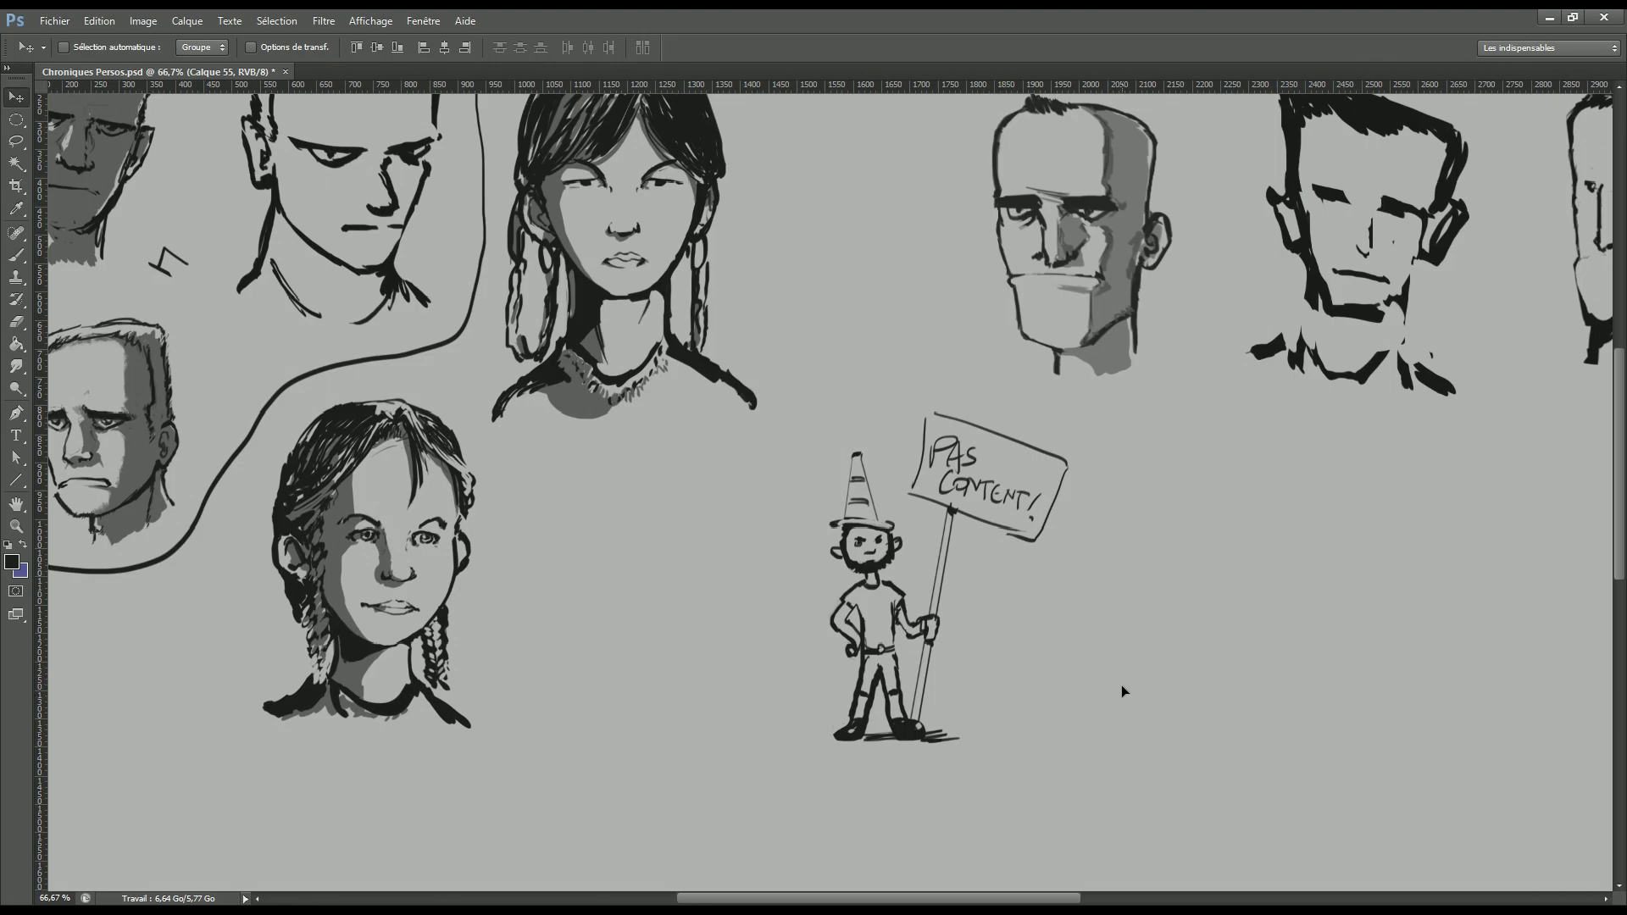
{"action": "key", "text": "b"}
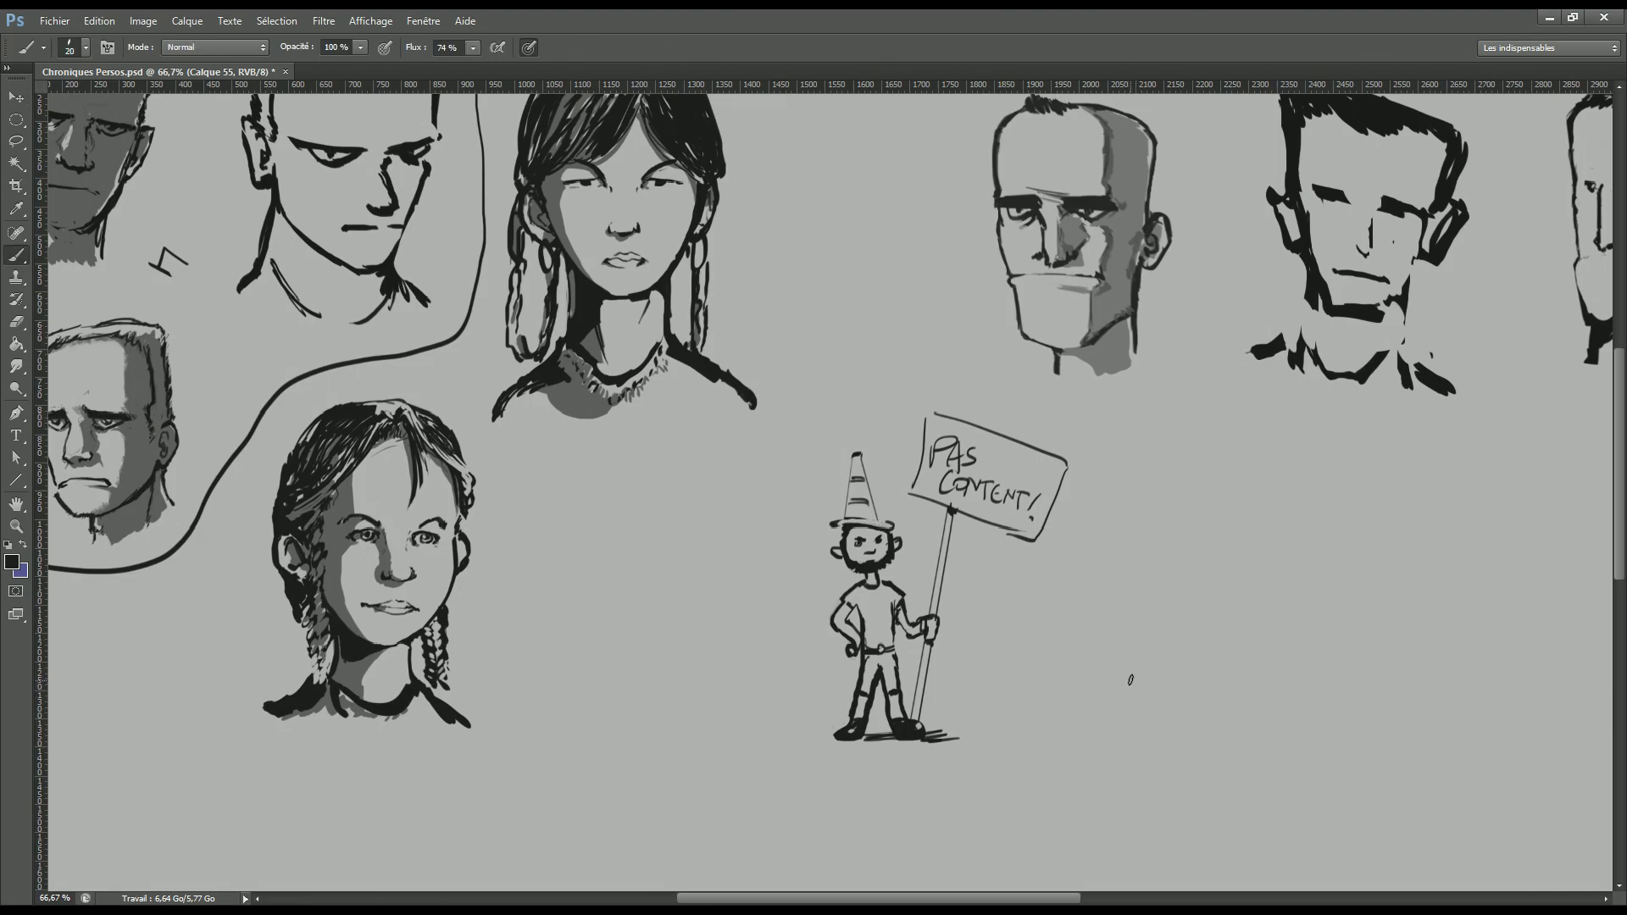
Sketch a small smiling leaping figure with motion lines and ground shadow right of the sign, then save.
{"action": "key", "text": "bracketright"}
{"action": "key", "text": "bracketleft"}
{"action": "mouse_move", "coordinate": [1083, 585]}
{"action": "left_mouse_down"}
{"action": "mouse_move", "coordinate": [1113, 583]}
{"action": "mouse_move", "coordinate": [1073, 589]}
{"action": "mouse_move", "coordinate": [1128, 648]}
{"action": "mouse_move", "coordinate": [1129, 690]}
{"action": "left_mouse_up"}
{"action": "mouse_move", "coordinate": [1095, 617]}
{"action": "left_mouse_down"}
{"action": "mouse_move", "coordinate": [1052, 613]}
{"action": "mouse_move", "coordinate": [1151, 612]}
{"action": "left_mouse_up"}
{"action": "key", "text": "bracketleft"}
{"action": "key", "text": "bracketleft"}
{"action": "key", "text": "bracketleft"}
{"action": "left_click_drag", "start_coordinate": [1109, 720], "coordinate": [1200, 713]}
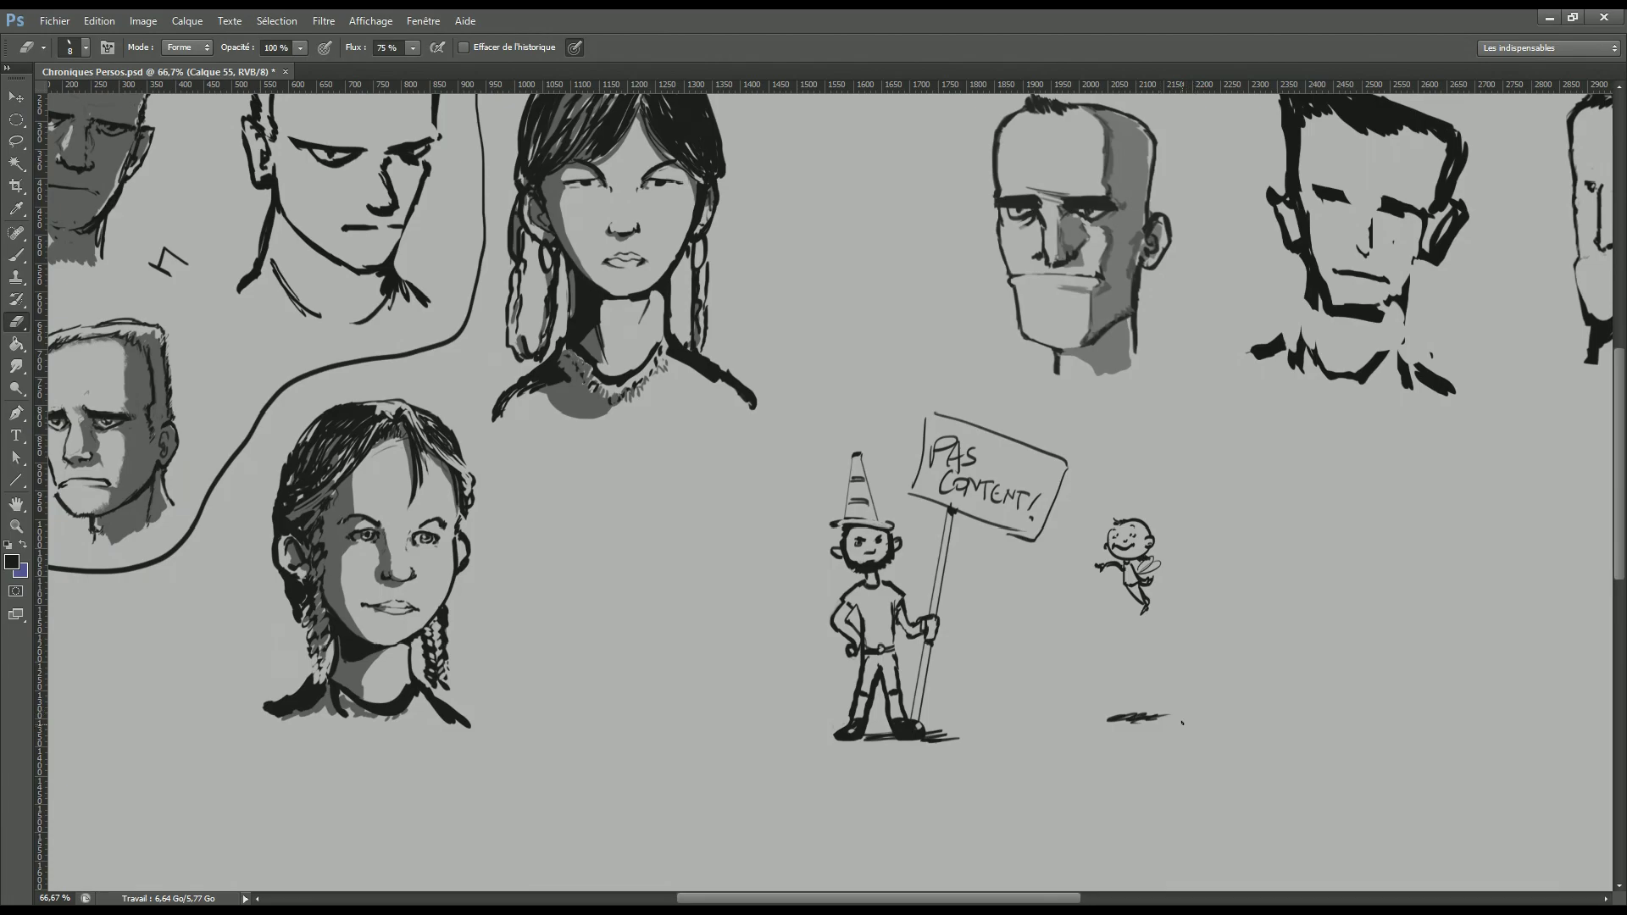
{"action": "key", "text": "ctrl+s"}
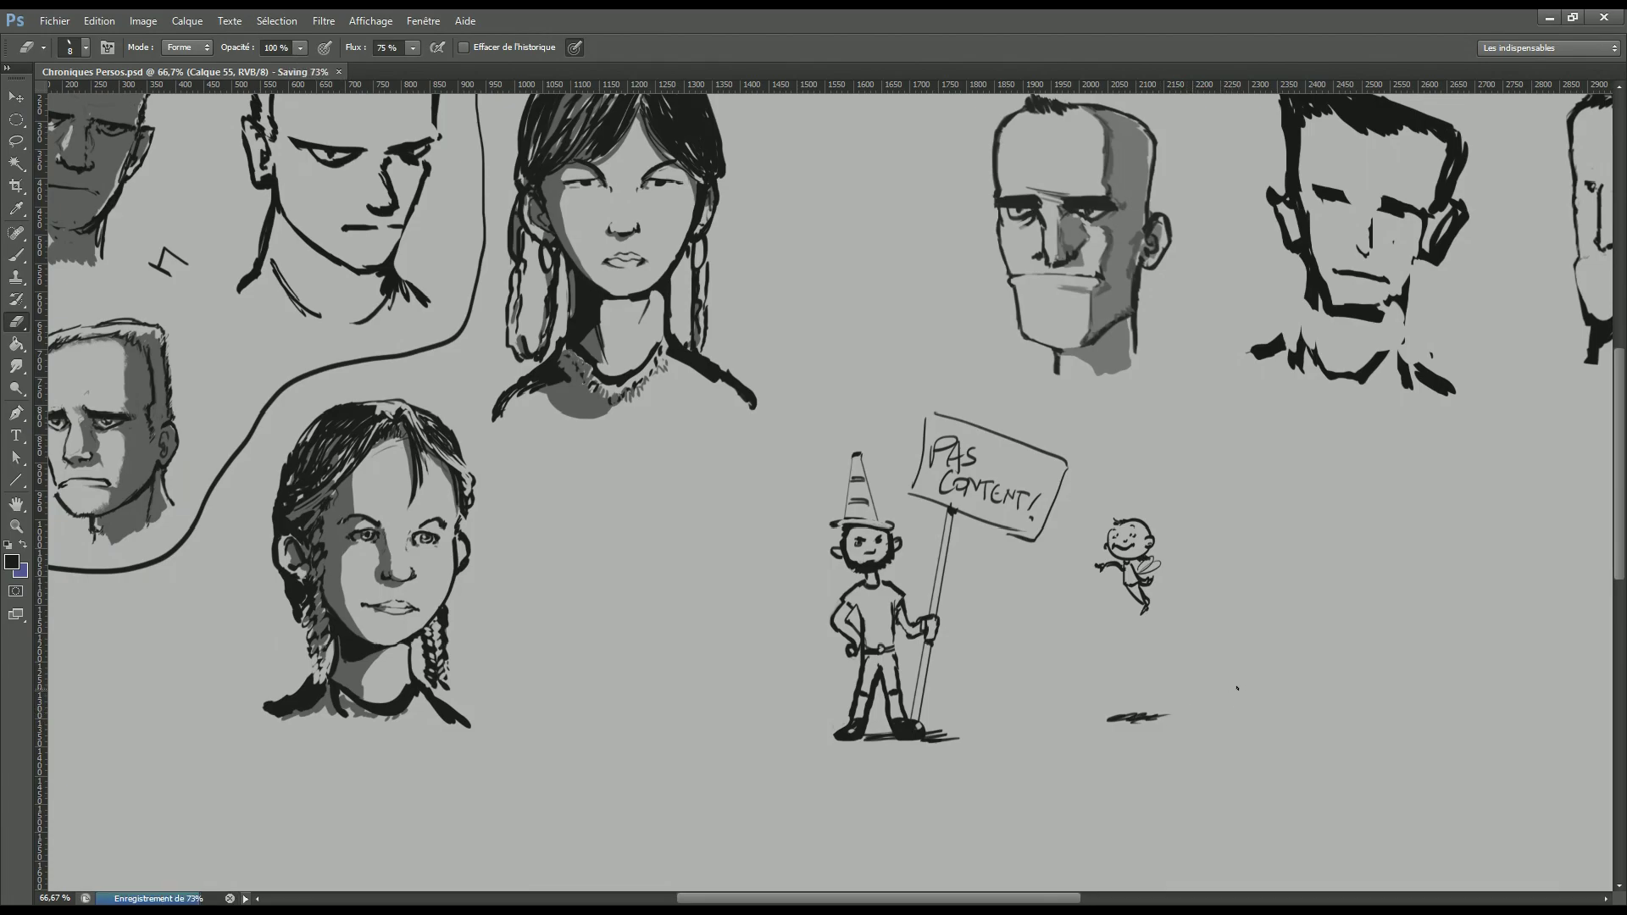
{"action": "key", "text": "b"}
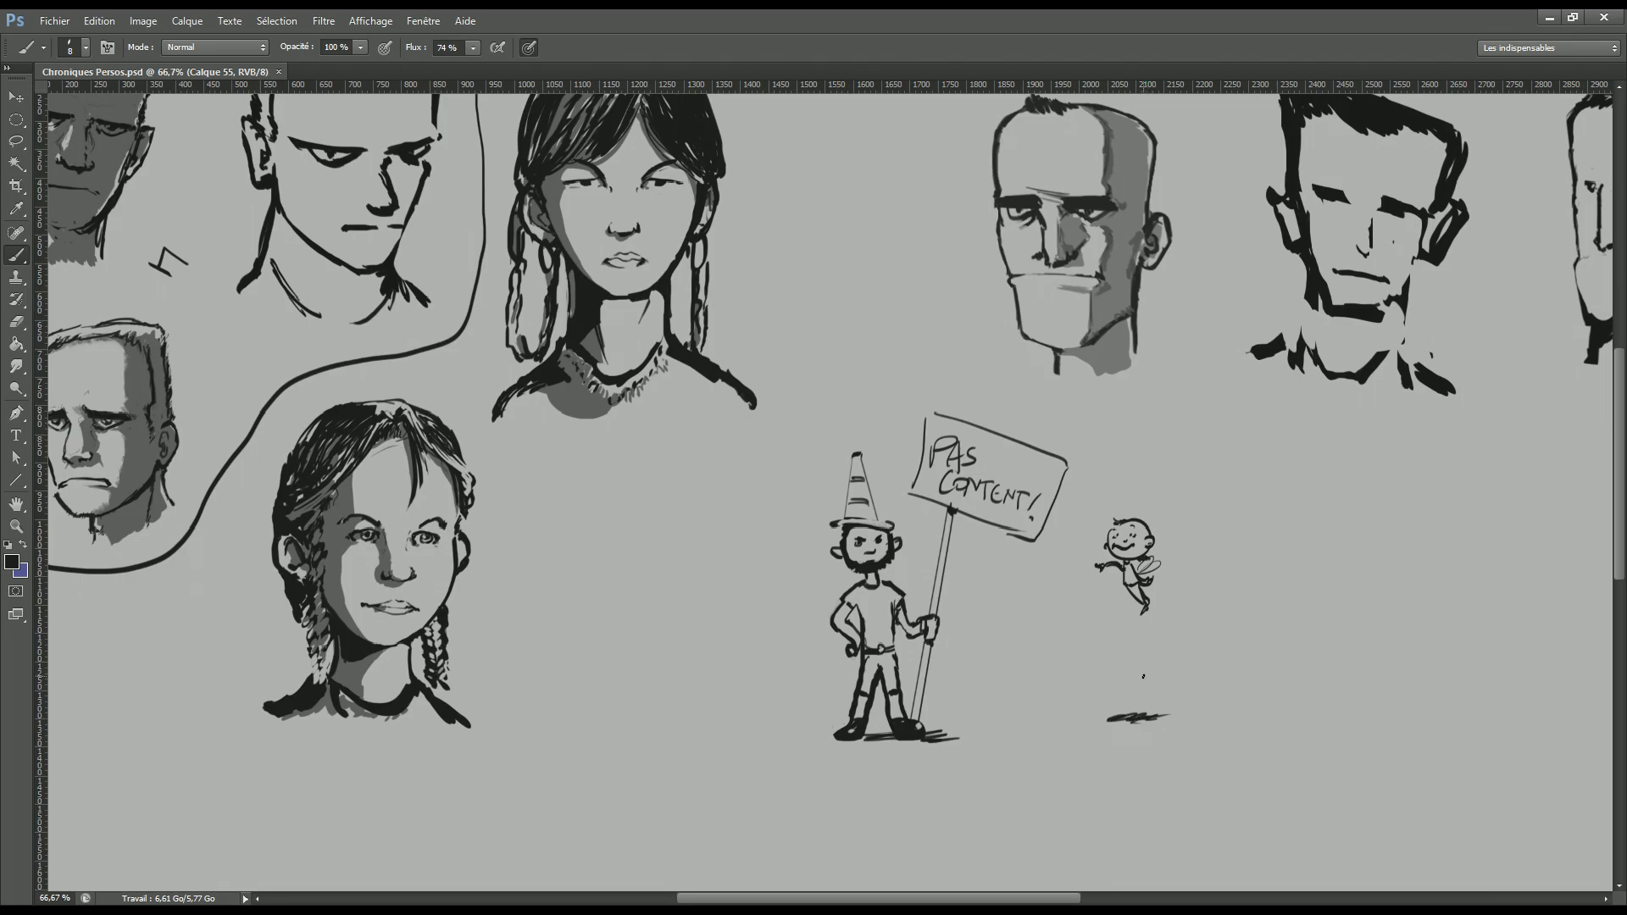
Lasso the cherub and its shadow onto their own layer and move them right of the protester.
{"action": "key", "text": "l"}
{"action": "left_click_drag", "start_coordinate": [1203, 581], "coordinate": [1200, 584]}
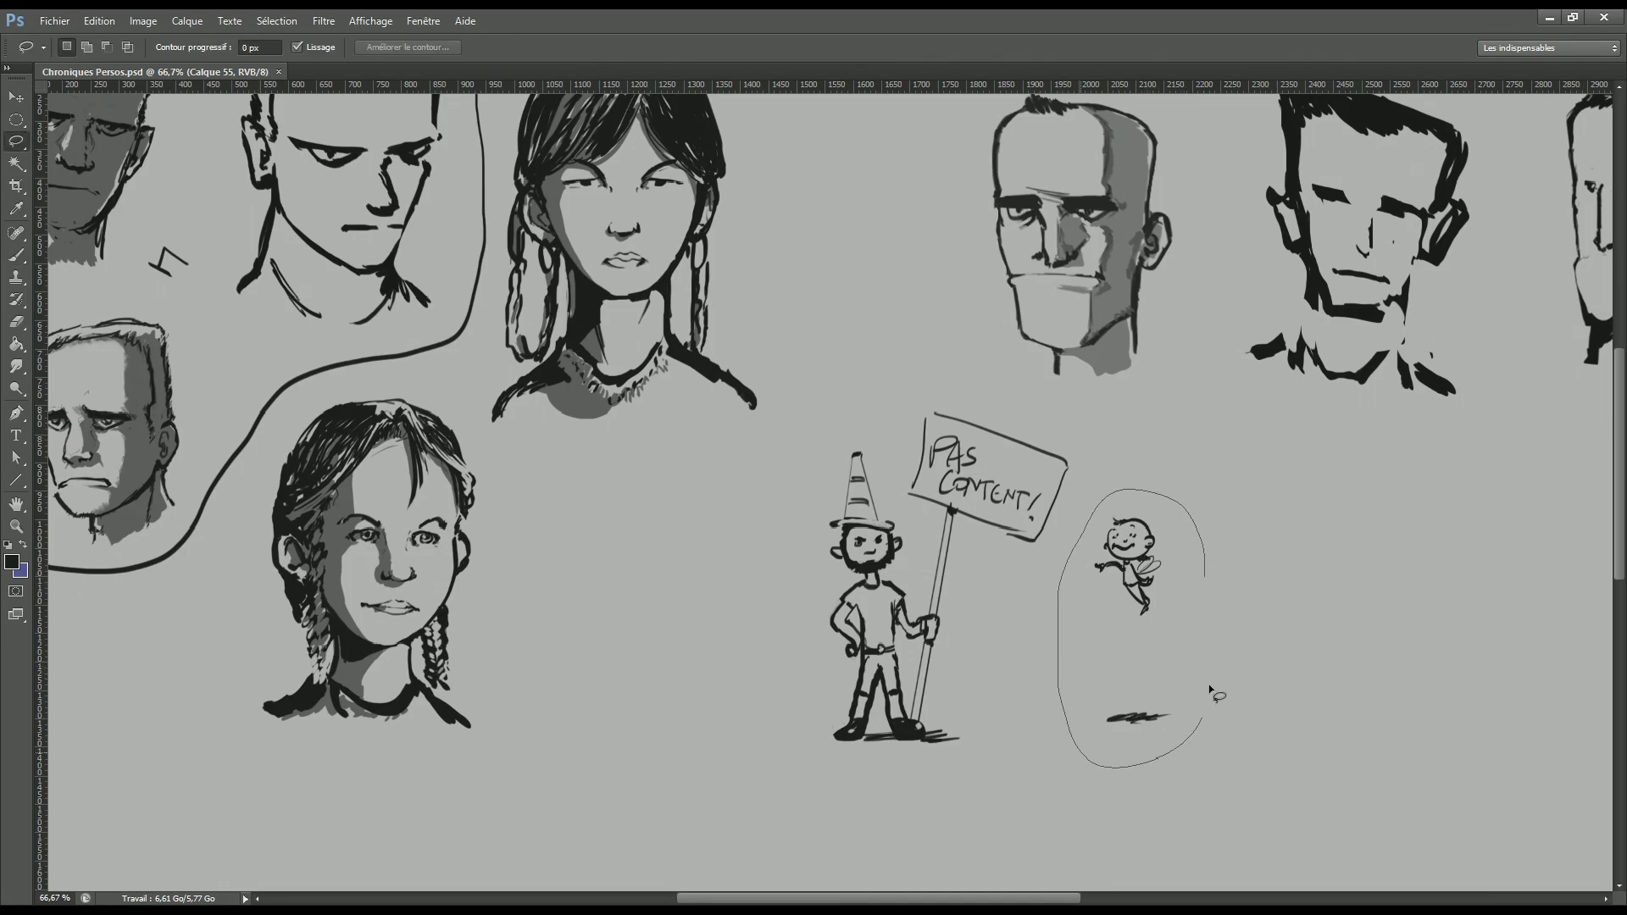
{"action": "key", "text": "ctrl+shift+j"}
{"action": "left_click_drag", "start_coordinate": [1264, 695], "coordinate": [946, 568]}
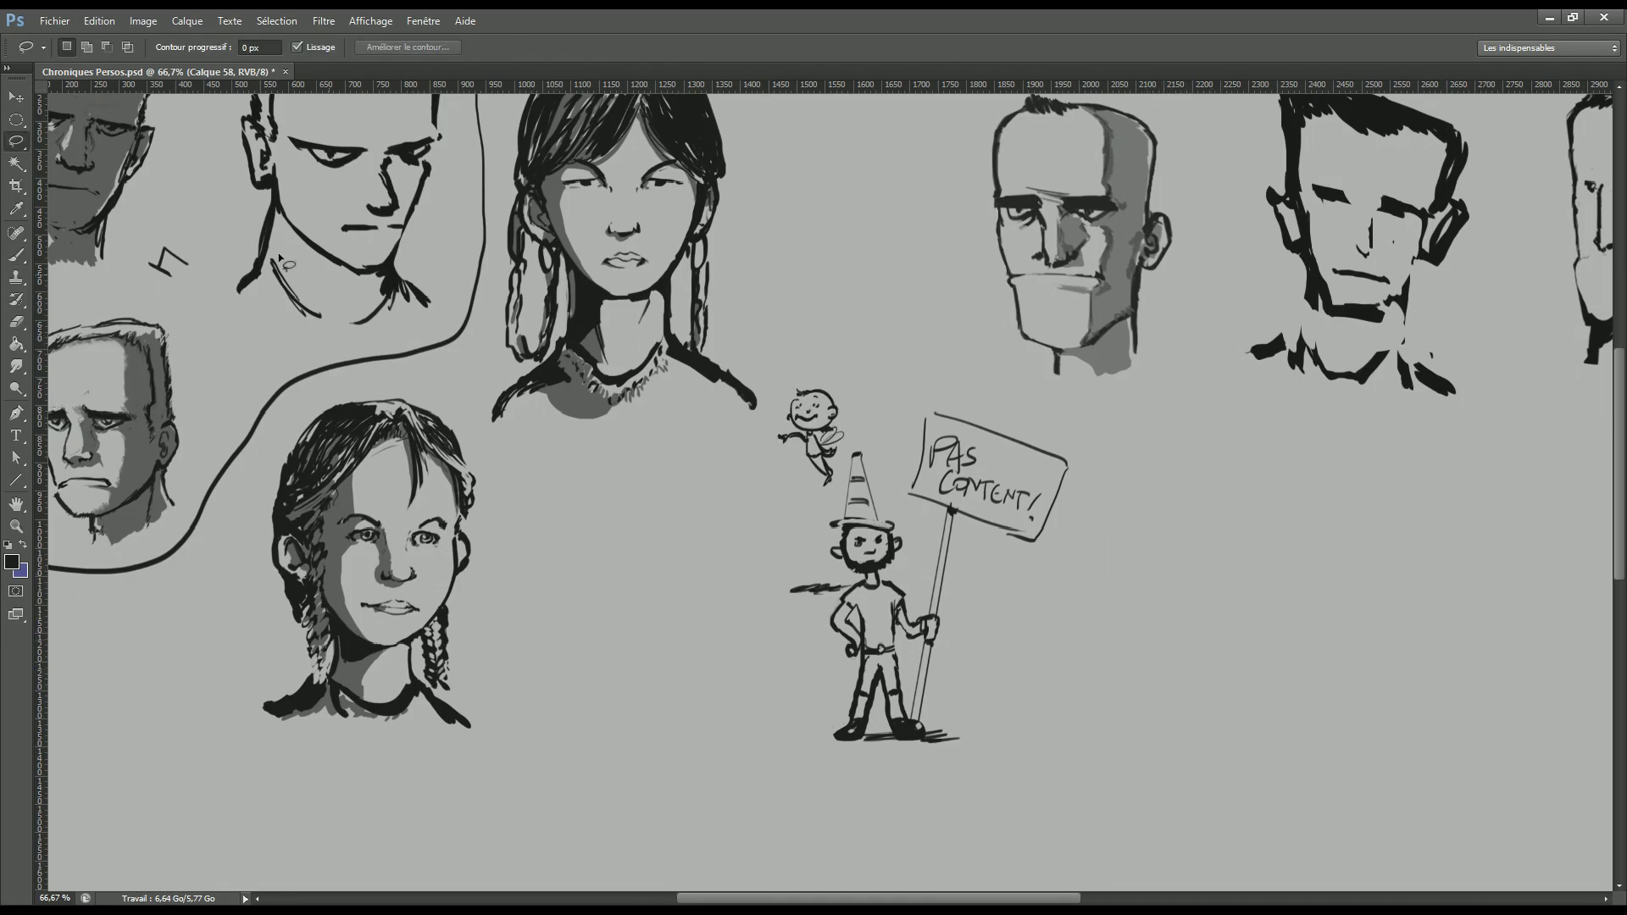
{"action": "key", "text": "v"}
{"action": "left_click_drag", "start_coordinate": [1060, 606], "coordinate": [1391, 754]}
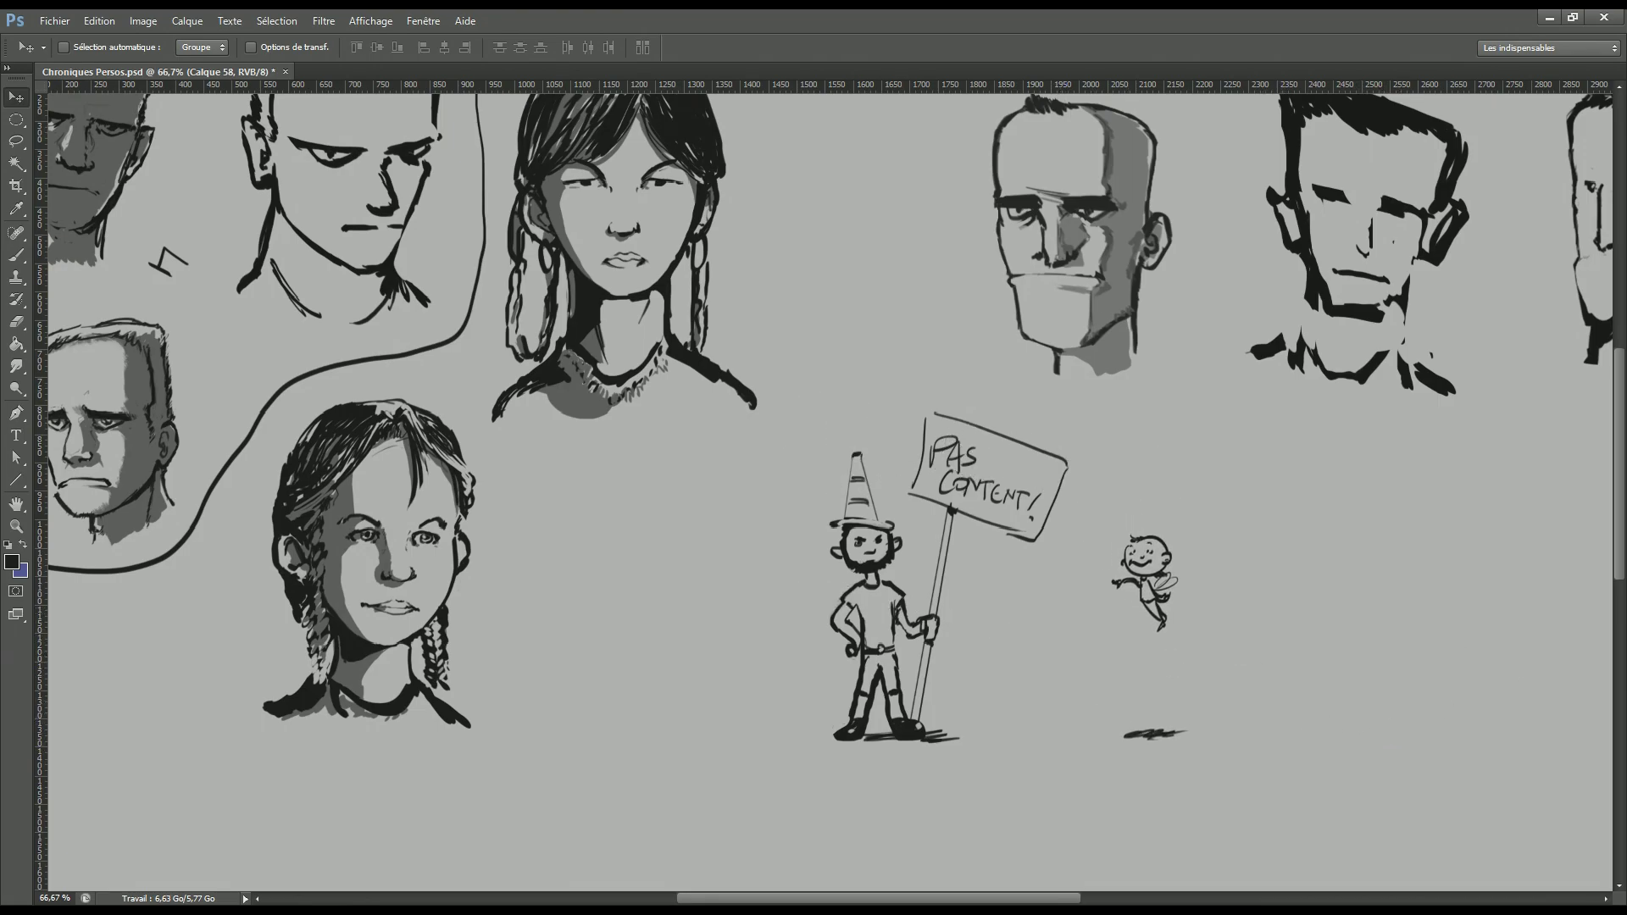
{"action": "key", "text": "b"}
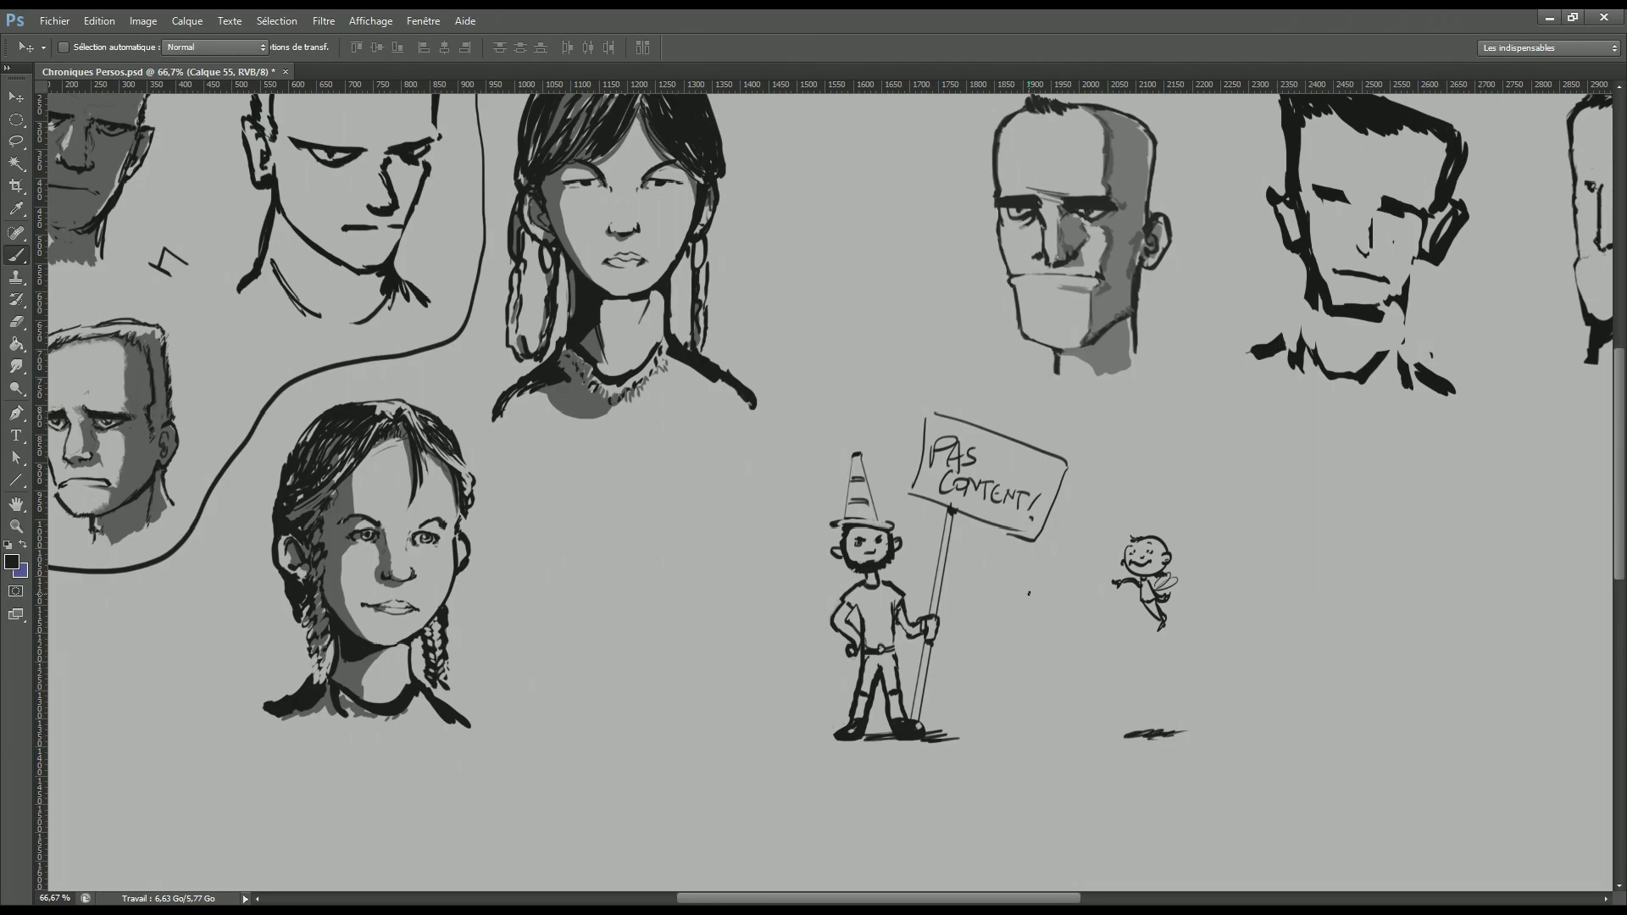
Lasso and reposition the protester with his sign, then move the cherub up and left toward him.
{"action": "key", "text": "l"}
{"action": "mouse_move", "coordinate": [1014, 605]}
{"action": "left_mouse_down"}
{"action": "mouse_move", "coordinate": [752, 592]}
{"action": "mouse_move", "coordinate": [1003, 613]}
{"action": "left_mouse_up"}
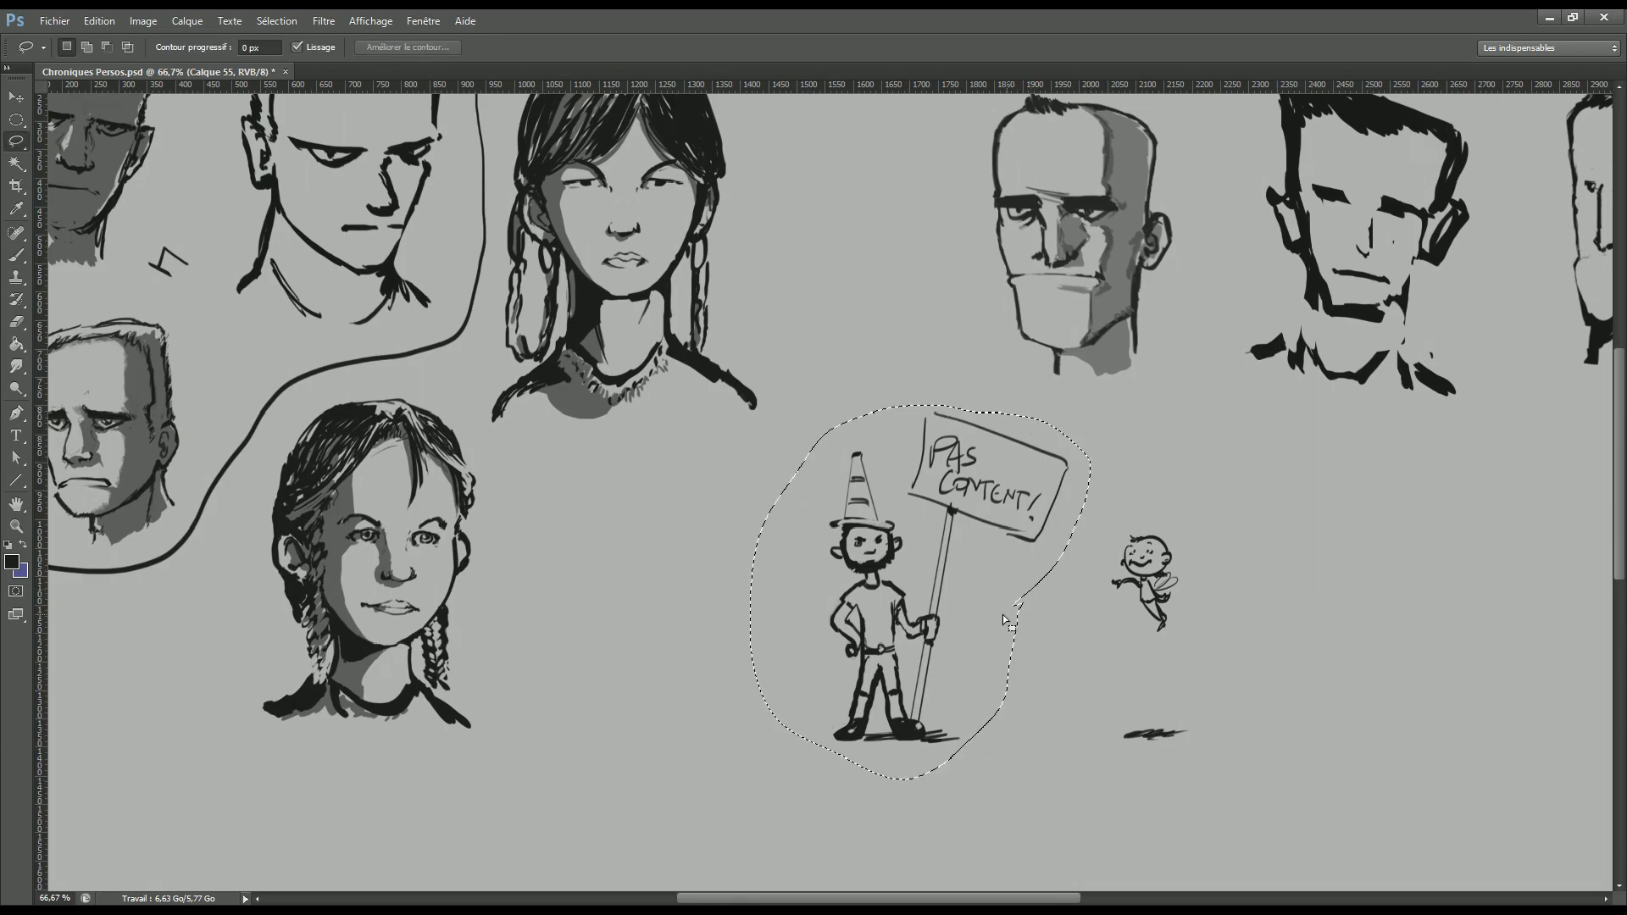
{"action": "key", "text": "v"}
{"action": "mouse_move", "coordinate": [1135, 826]}
{"action": "left_mouse_down"}
{"action": "mouse_move", "coordinate": [1068, 828]}
{"action": "mouse_move", "coordinate": [1166, 811]}
{"action": "left_mouse_up"}
{"action": "key", "text": "alt+bracketleft"}
{"action": "mouse_move", "coordinate": [1316, 754]}
{"action": "left_mouse_down"}
{"action": "mouse_move", "coordinate": [1297, 718]}
{"action": "mouse_move", "coordinate": [1267, 736]}
{"action": "mouse_move", "coordinate": [1291, 741]}
{"action": "mouse_move", "coordinate": [1230, 734]}
{"action": "mouse_move", "coordinate": [1296, 729]}
{"action": "mouse_move", "coordinate": [1263, 746]}
{"action": "left_mouse_up"}
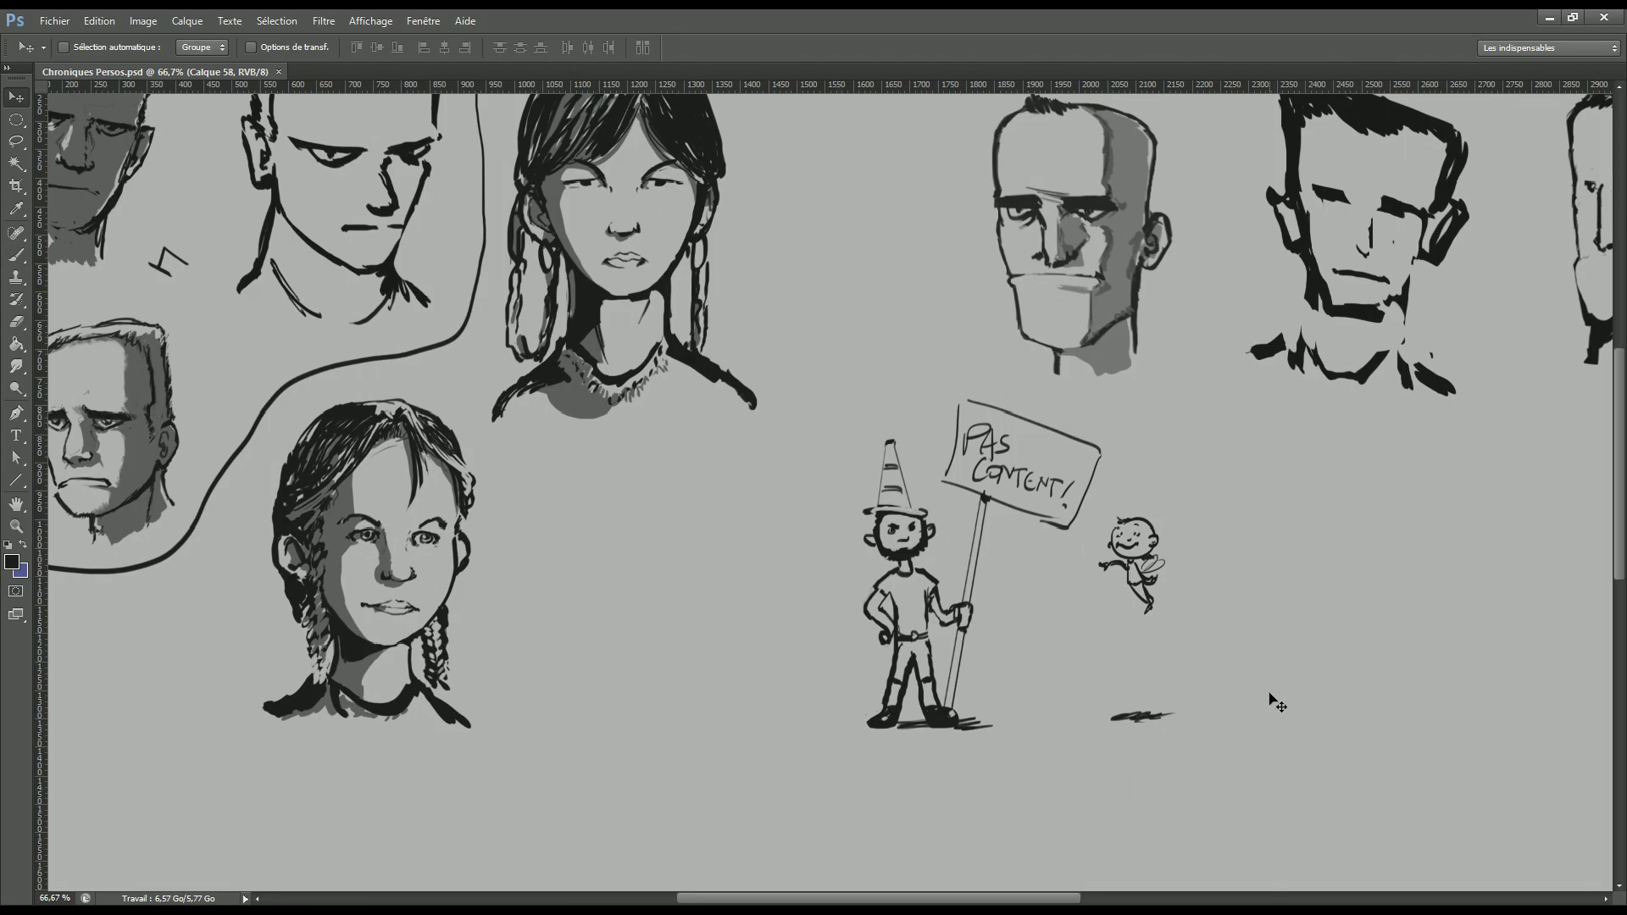
Sketch an armored soldier with helmet, torso, arm, pistol, legs and a ground line.
{"action": "key", "text": "b"}
{"action": "mouse_move", "coordinate": [1263, 519]}
{"action": "left_mouse_down"}
{"action": "mouse_move", "coordinate": [1310, 507]}
{"action": "mouse_move", "coordinate": [1365, 572]}
{"action": "left_mouse_up"}
{"action": "left_click_drag", "start_coordinate": [1275, 572], "coordinate": [1292, 626]}
{"action": "left_click_drag", "start_coordinate": [1318, 566], "coordinate": [1331, 626]}
{"action": "left_click_drag", "start_coordinate": [1365, 566], "coordinate": [1322, 657]}
{"action": "left_click_drag", "start_coordinate": [1259, 565], "coordinate": [1257, 603]}
{"action": "left_click_drag", "start_coordinate": [1286, 535], "coordinate": [1256, 604]}
{"action": "mouse_move", "coordinate": [1217, 612]}
{"action": "left_mouse_down"}
{"action": "mouse_move", "coordinate": [1185, 603]}
{"action": "mouse_move", "coordinate": [1221, 627]}
{"action": "left_mouse_up"}
{"action": "left_click_drag", "start_coordinate": [1331, 665], "coordinate": [1323, 763]}
{"action": "mouse_move", "coordinate": [1280, 619]}
{"action": "left_mouse_down"}
{"action": "mouse_move", "coordinate": [1293, 763]}
{"action": "mouse_move", "coordinate": [1391, 767]}
{"action": "left_mouse_up"}
Shift the soldier into place and move the protester and cherub next to him.
{"action": "key", "text": "v"}
{"action": "mouse_move", "coordinate": [1342, 657]}
{"action": "left_mouse_down"}
{"action": "mouse_move", "coordinate": [1394, 642]}
{"action": "mouse_move", "coordinate": [1346, 632]}
{"action": "mouse_move", "coordinate": [1414, 629]}
{"action": "mouse_move", "coordinate": [1314, 631]}
{"action": "mouse_move", "coordinate": [1434, 618]}
{"action": "mouse_move", "coordinate": [1169, 668]}
{"action": "mouse_move", "coordinate": [1255, 728]}
{"action": "mouse_move", "coordinate": [1279, 705]}
{"action": "mouse_move", "coordinate": [1009, 696]}
{"action": "mouse_move", "coordinate": [1181, 721]}
{"action": "mouse_move", "coordinate": [1016, 724]}
{"action": "mouse_move", "coordinate": [1161, 679]}
{"action": "mouse_move", "coordinate": [1324, 570]}
{"action": "mouse_move", "coordinate": [1309, 577]}
{"action": "left_mouse_up"}
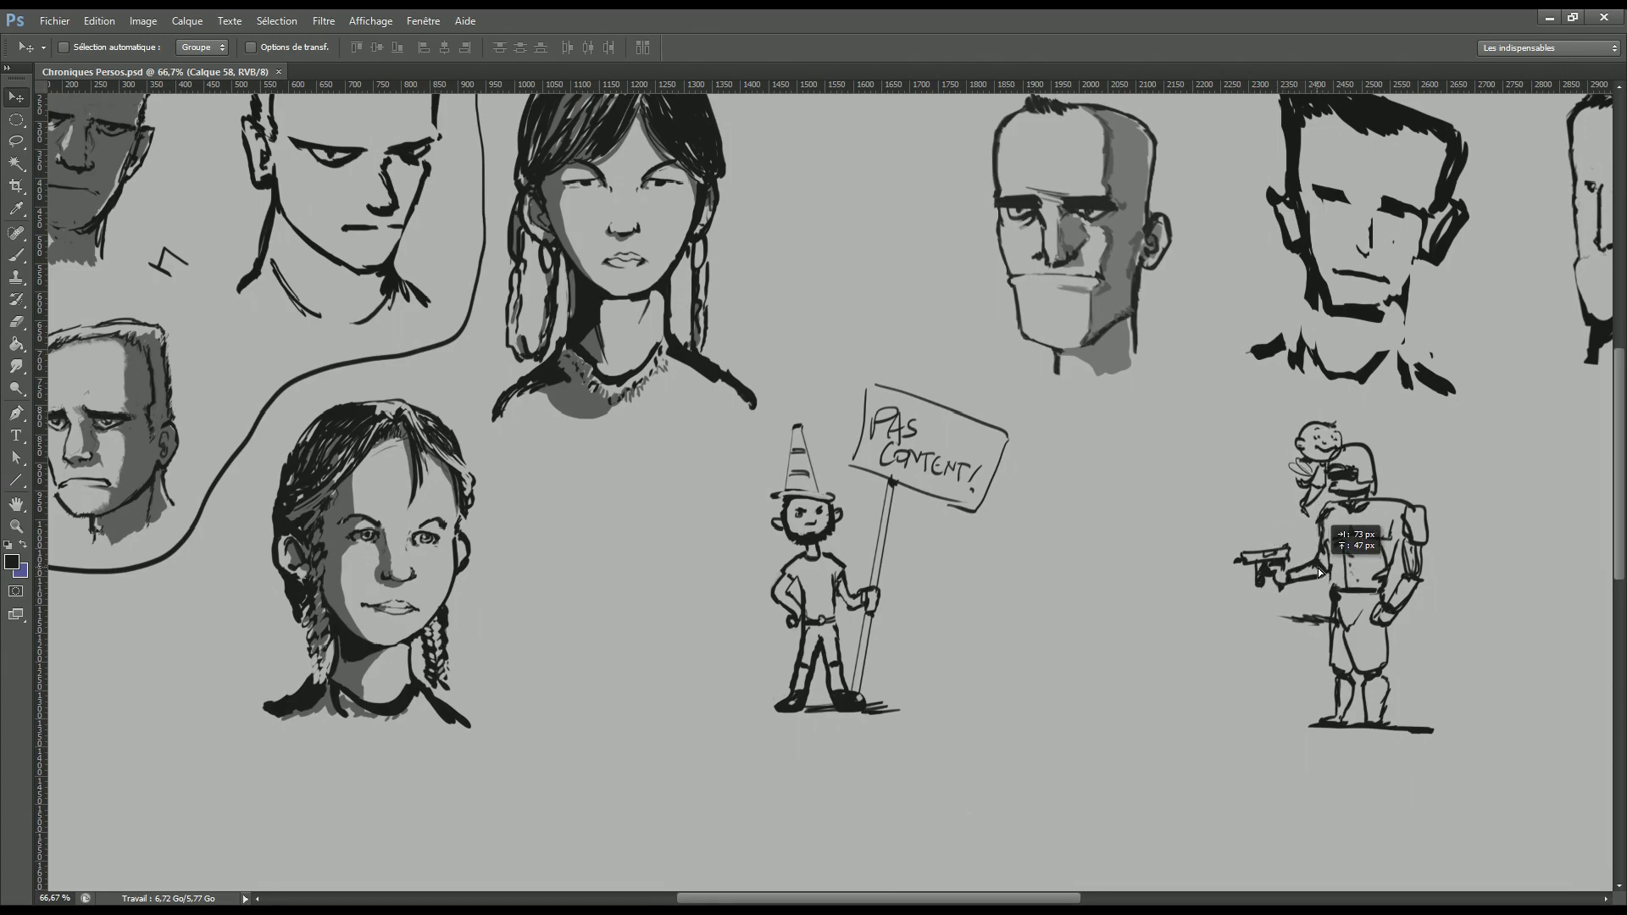
{"action": "mouse_move", "coordinate": [941, 686]}
{"action": "left_mouse_down"}
{"action": "mouse_move", "coordinate": [1255, 697]}
{"action": "mouse_move", "coordinate": [1135, 712]}
{"action": "left_mouse_up"}
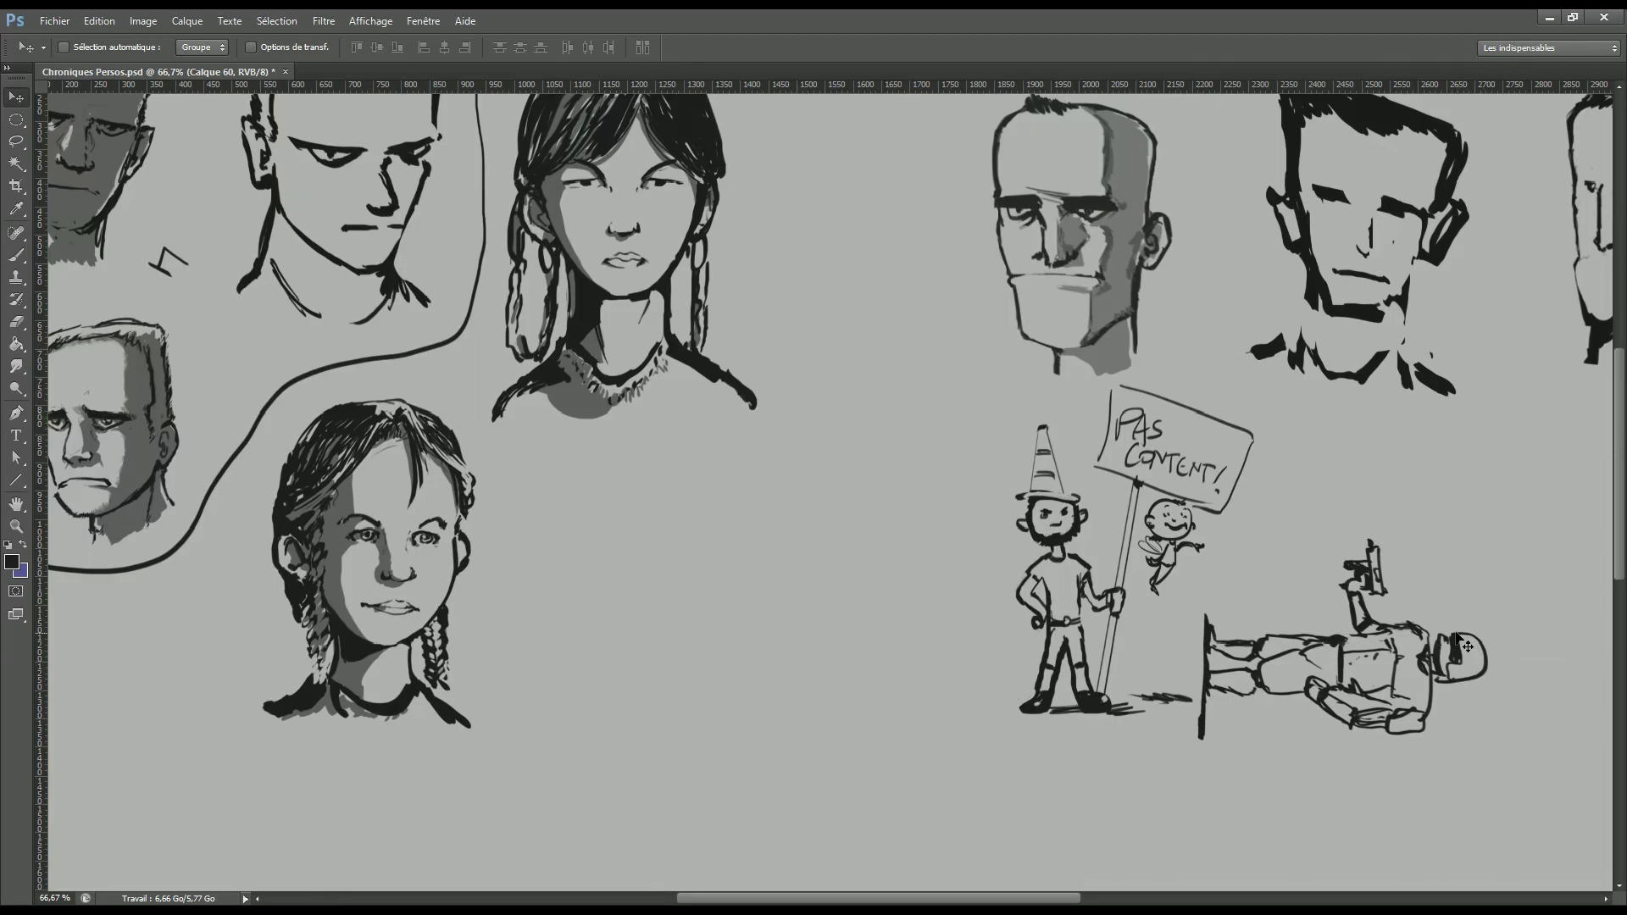
{"action": "key", "text": "b"}
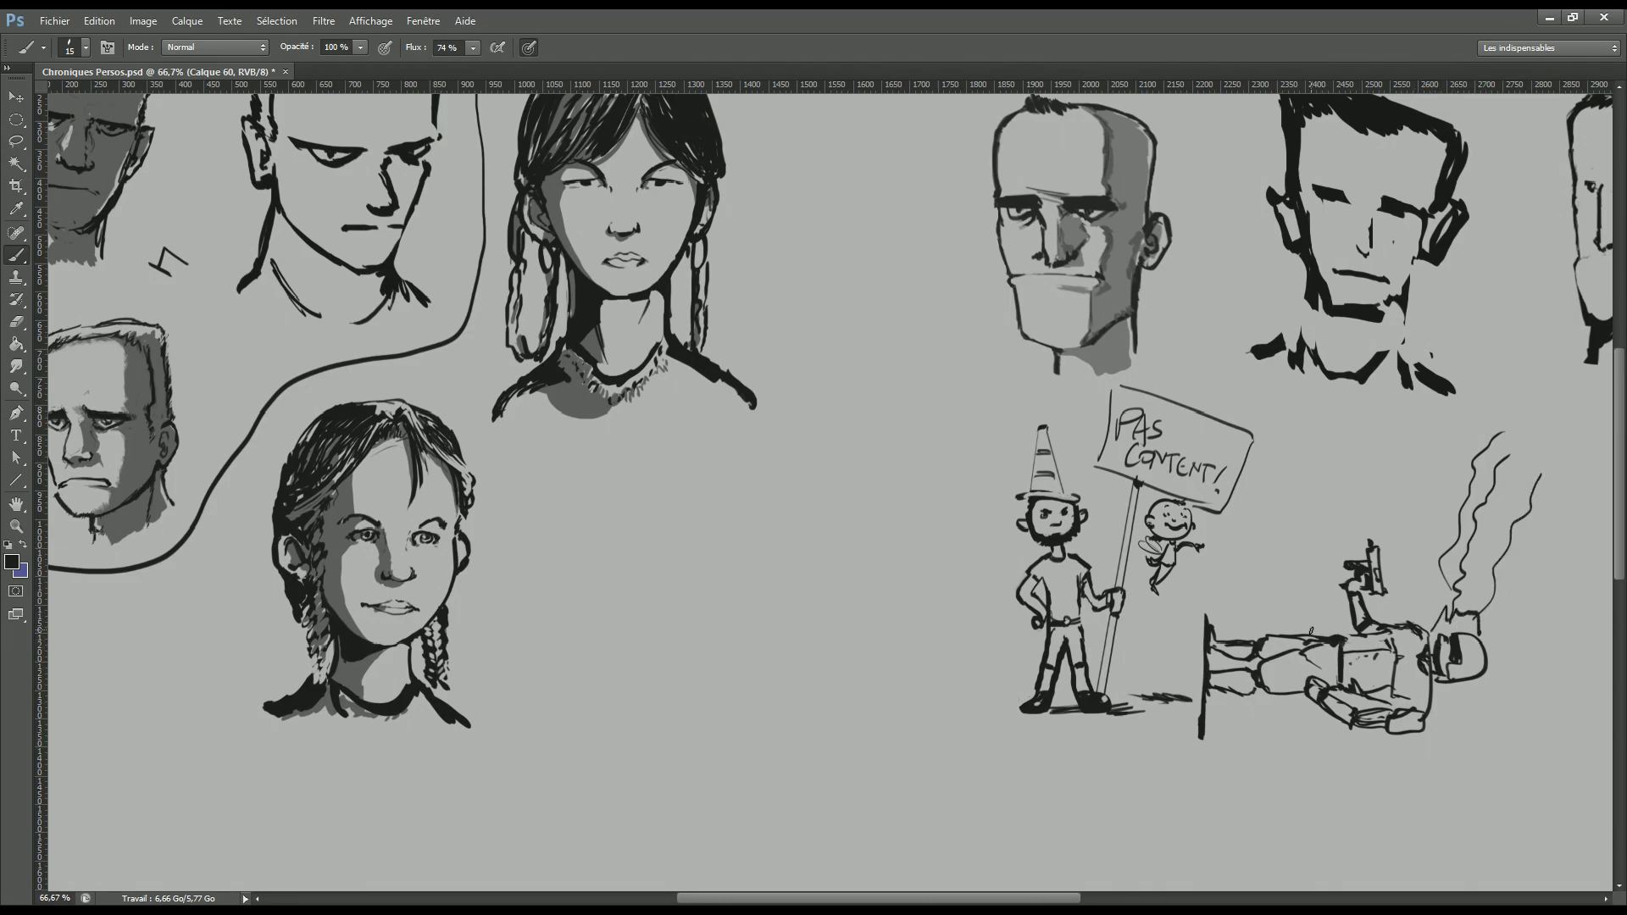
Draw wavy smoke trails above the fallen soldier, save, and reposition the protester.
{"action": "left_click_drag", "start_coordinate": [1310, 607], "coordinate": [1310, 478]}
{"action": "key", "text": "e"}
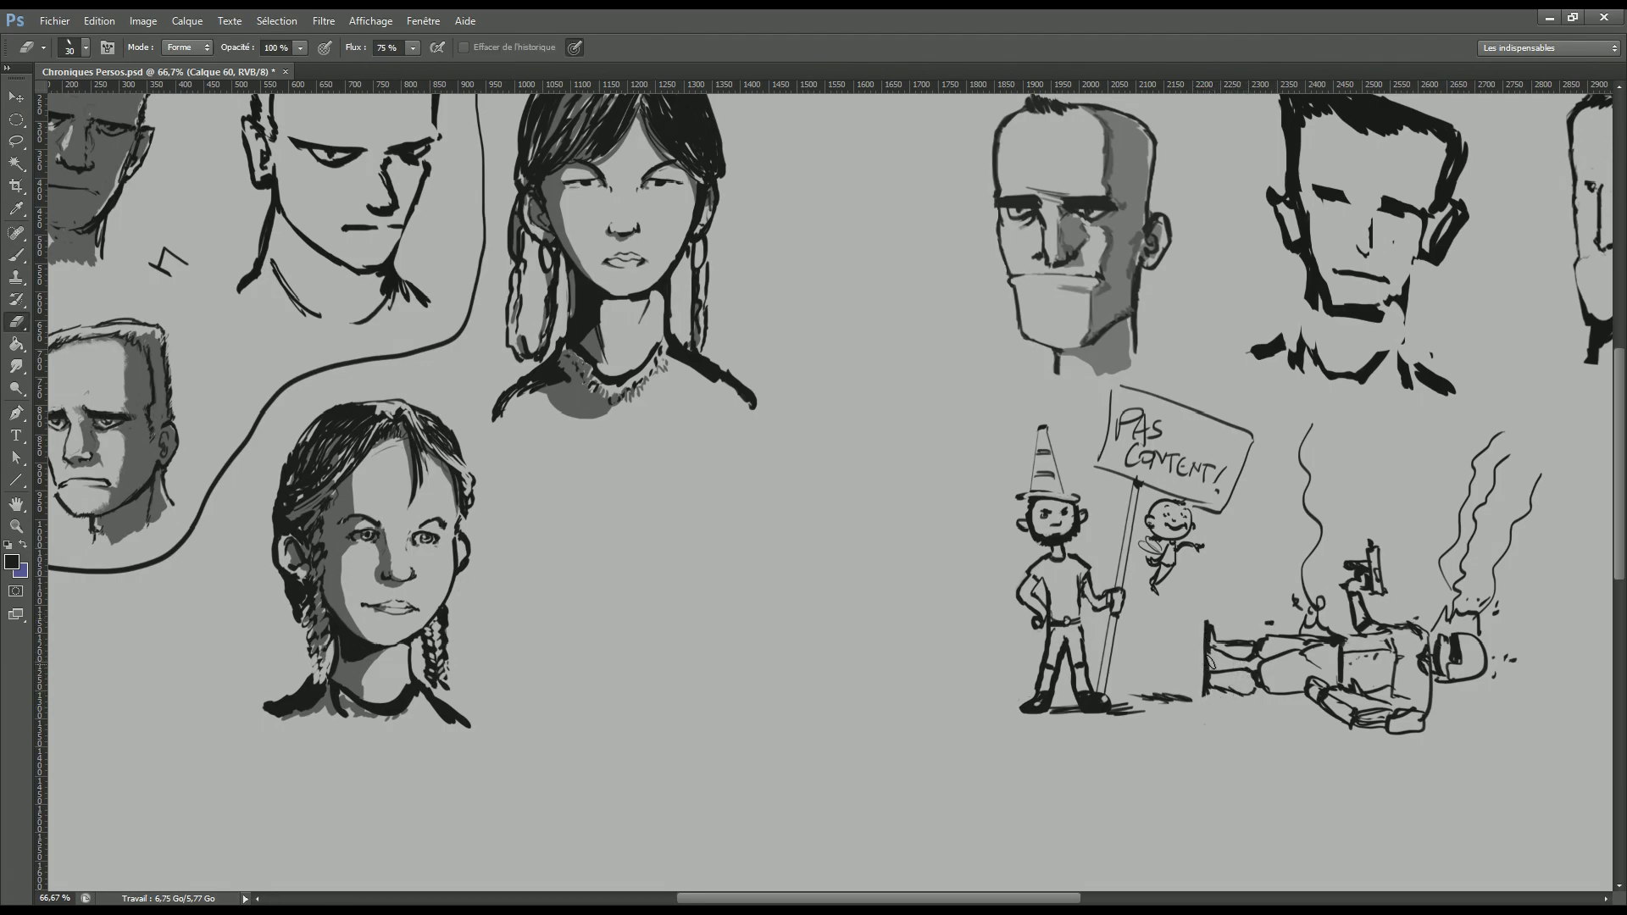
{"action": "key", "text": "ctrl+s"}
{"action": "key", "text": "b"}
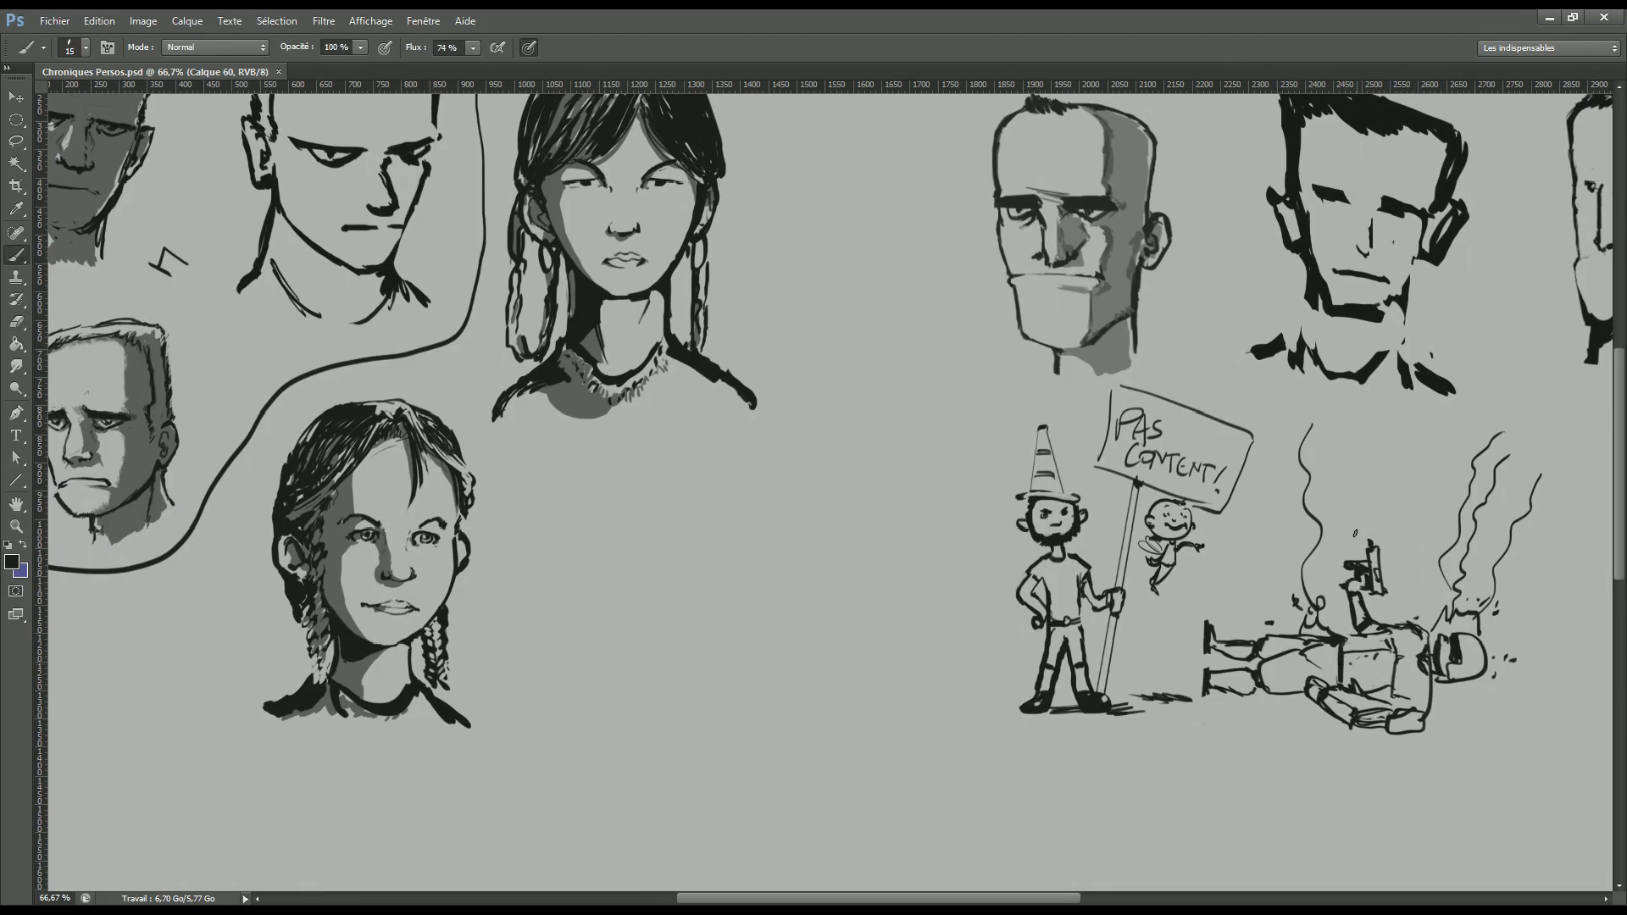
{"action": "left_click_drag", "start_coordinate": [1312, 598], "coordinate": [1308, 456]}
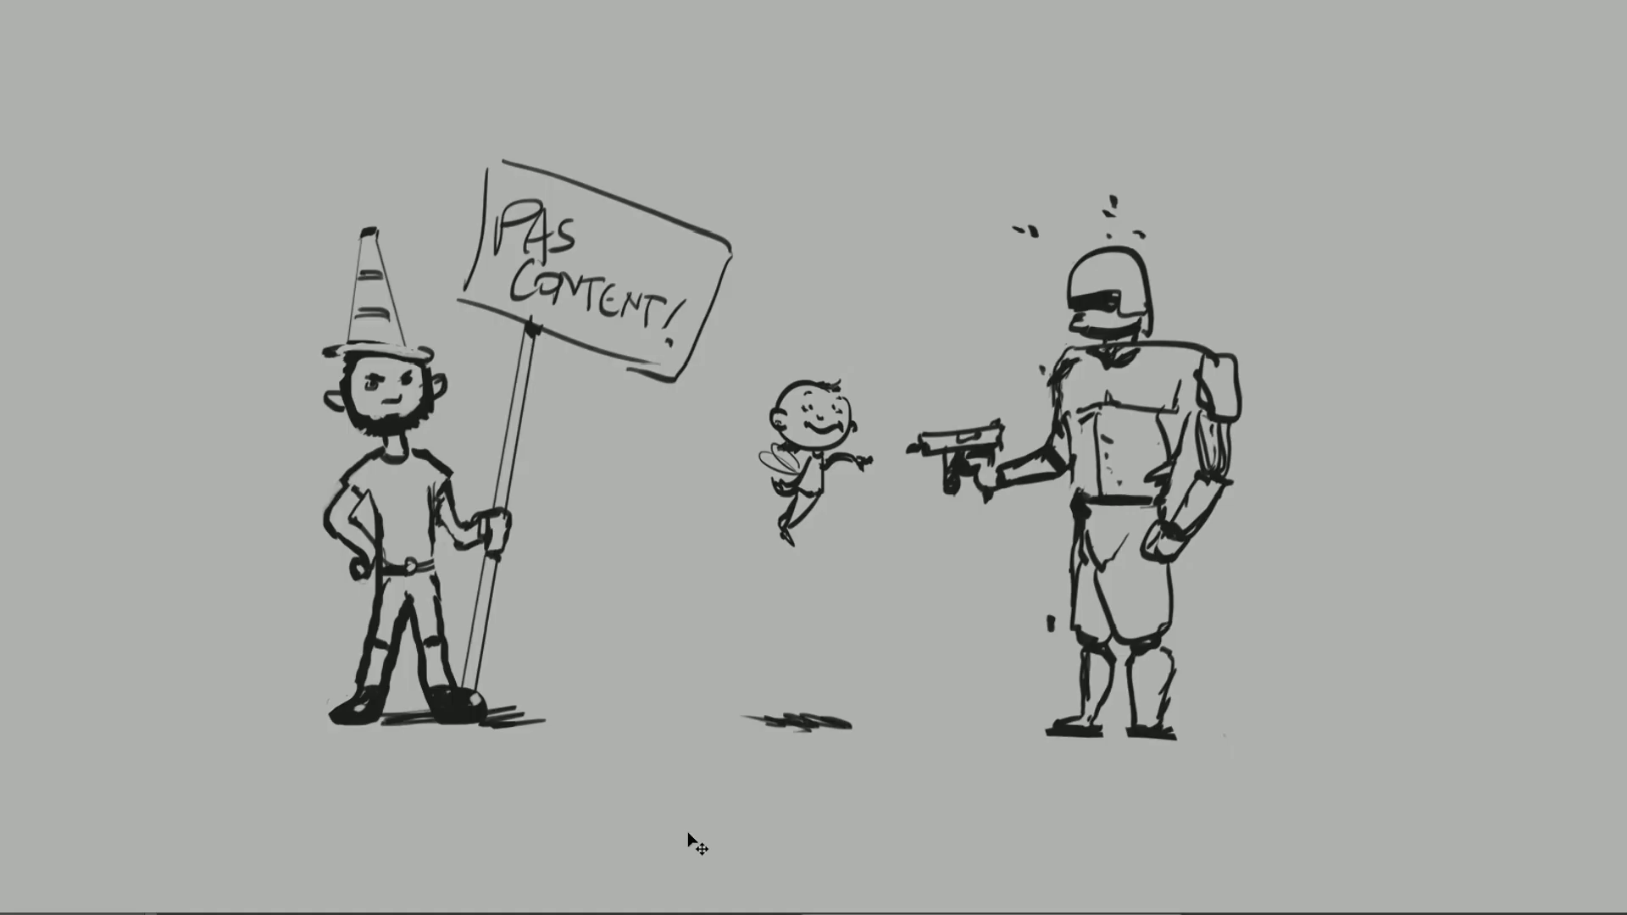
{"action": "mouse_move", "coordinate": [688, 831]}
{"action": "left_mouse_down"}
{"action": "mouse_move", "coordinate": [727, 822]}
{"action": "mouse_move", "coordinate": [651, 832]}
{"action": "mouse_move", "coordinate": [739, 849]}
{"action": "mouse_move", "coordinate": [619, 834]}
{"action": "mouse_move", "coordinate": [710, 784]}
{"action": "mouse_move", "coordinate": [620, 778]}
{"action": "mouse_move", "coordinate": [744, 908]}
{"action": "mouse_move", "coordinate": [646, 734]}
{"action": "mouse_move", "coordinate": [701, 791]}
{"action": "mouse_move", "coordinate": [679, 814]}
{"action": "left_mouse_up"}
Move the protester slightly right, then shift the cherub right and nudge the soldier up.
{"action": "mouse_move", "coordinate": [1181, 858]}
{"action": "left_mouse_down"}
{"action": "mouse_move", "coordinate": [1144, 809]}
{"action": "mouse_move", "coordinate": [1258, 805]}
{"action": "mouse_move", "coordinate": [1114, 858]}
{"action": "mouse_move", "coordinate": [1196, 828]}
{"action": "left_mouse_up"}
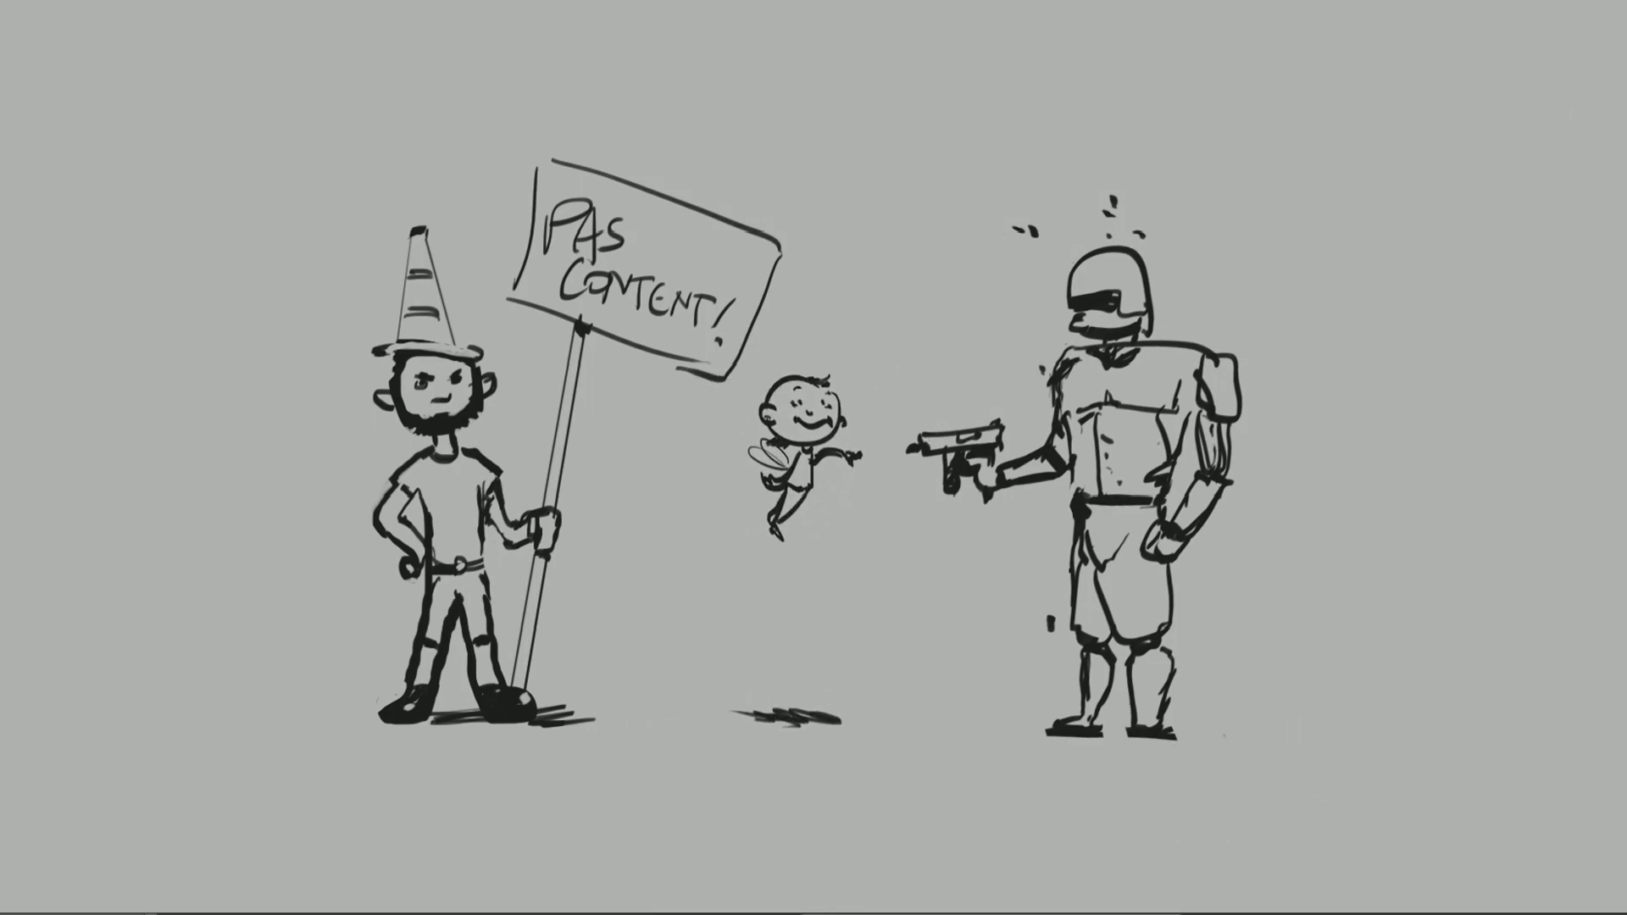
{"action": "left_click_drag", "start_coordinate": [1494, 817], "coordinate": [1495, 769]}
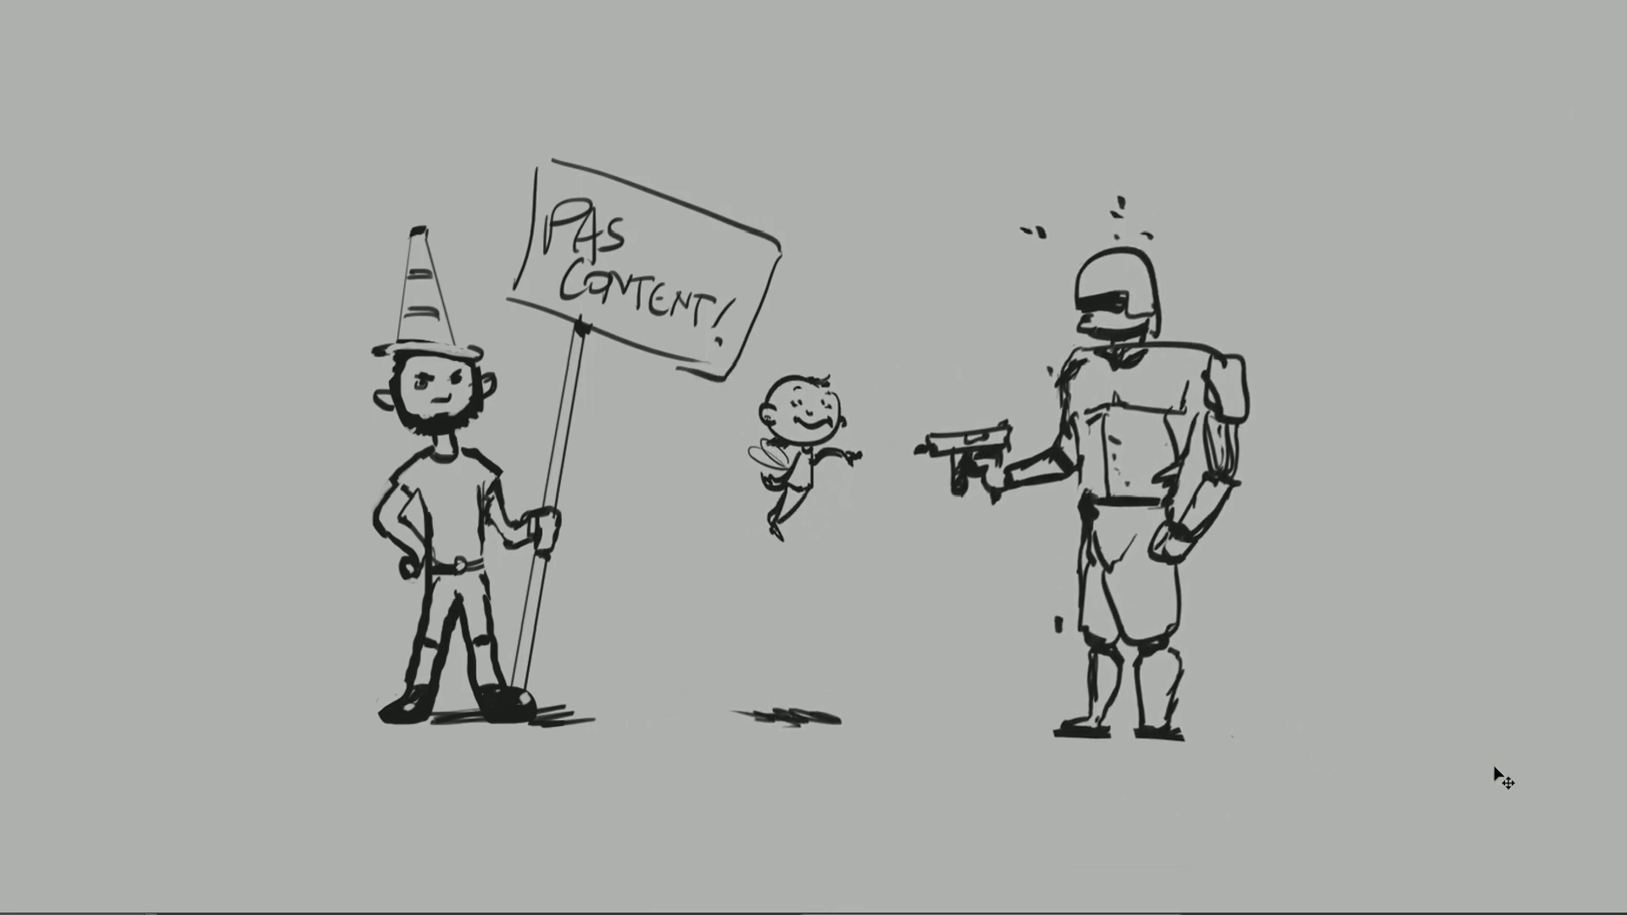